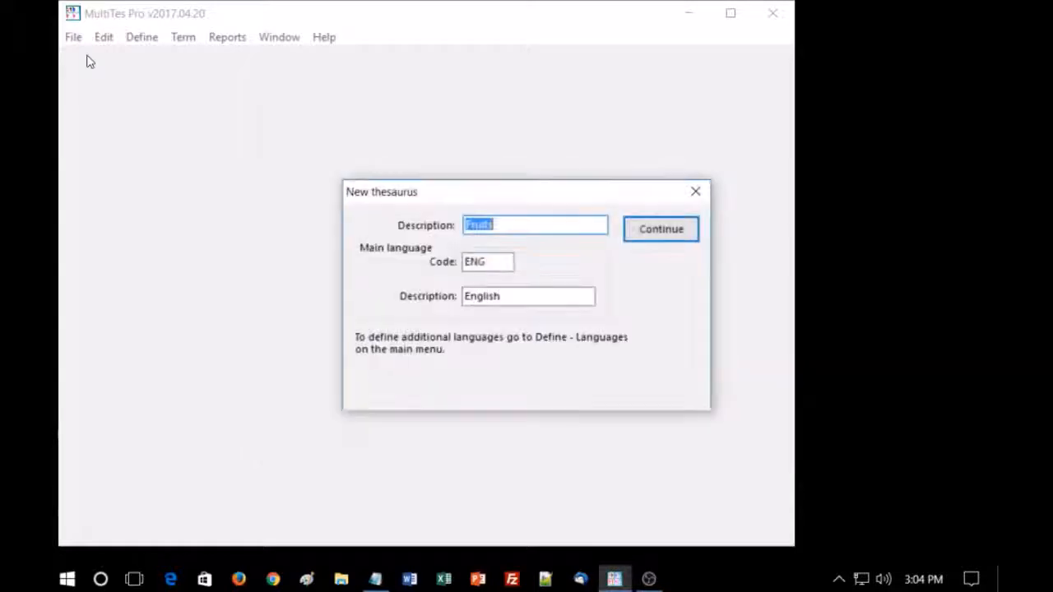
key(Return)
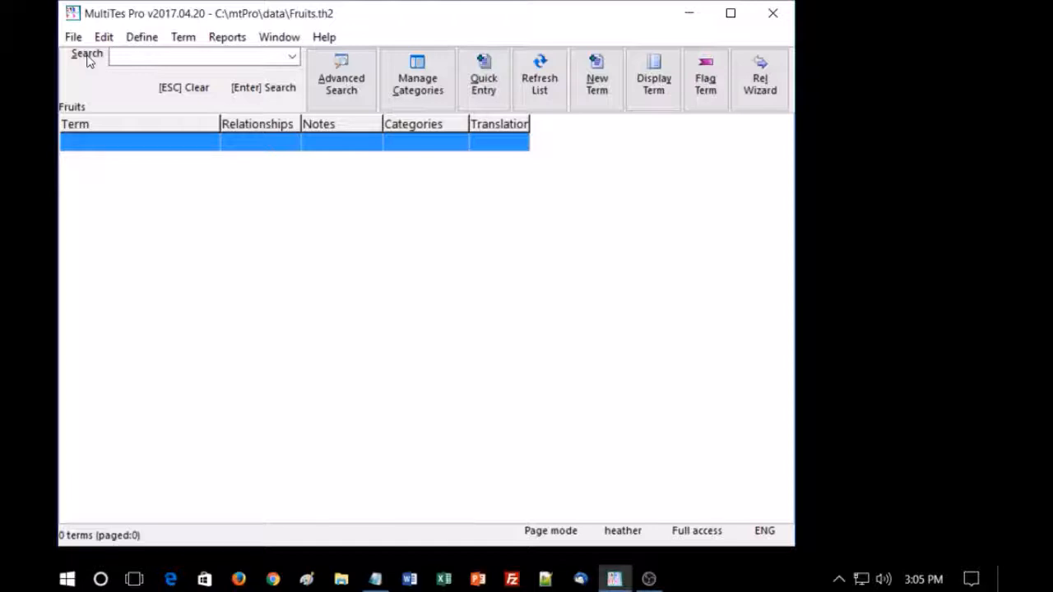
- Create the Fruits thesaurus with English (ENG) as main language and add French as a language with code FRE
click(142, 38)
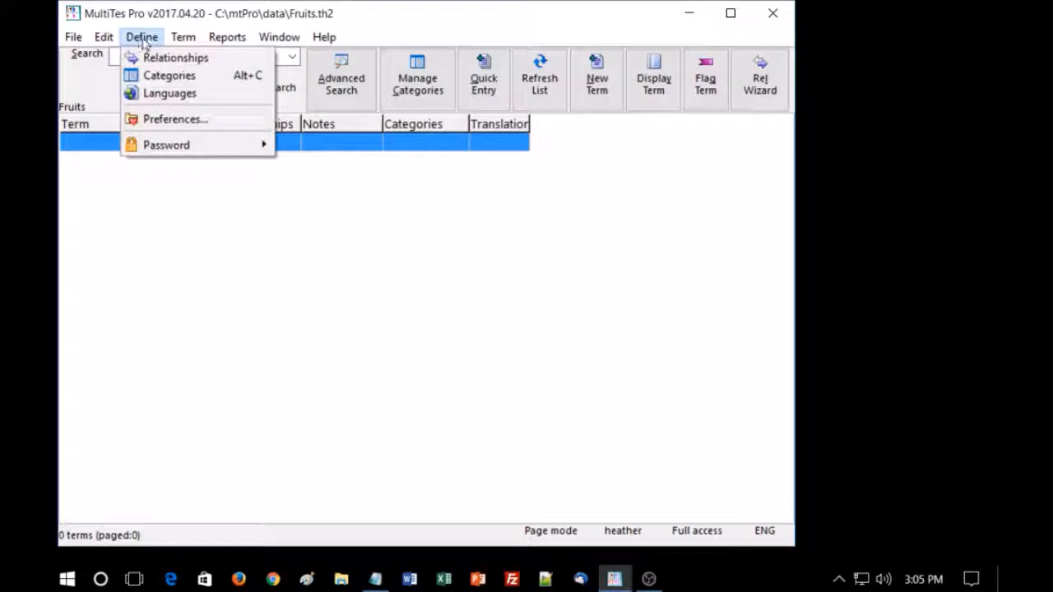
click(160, 96)
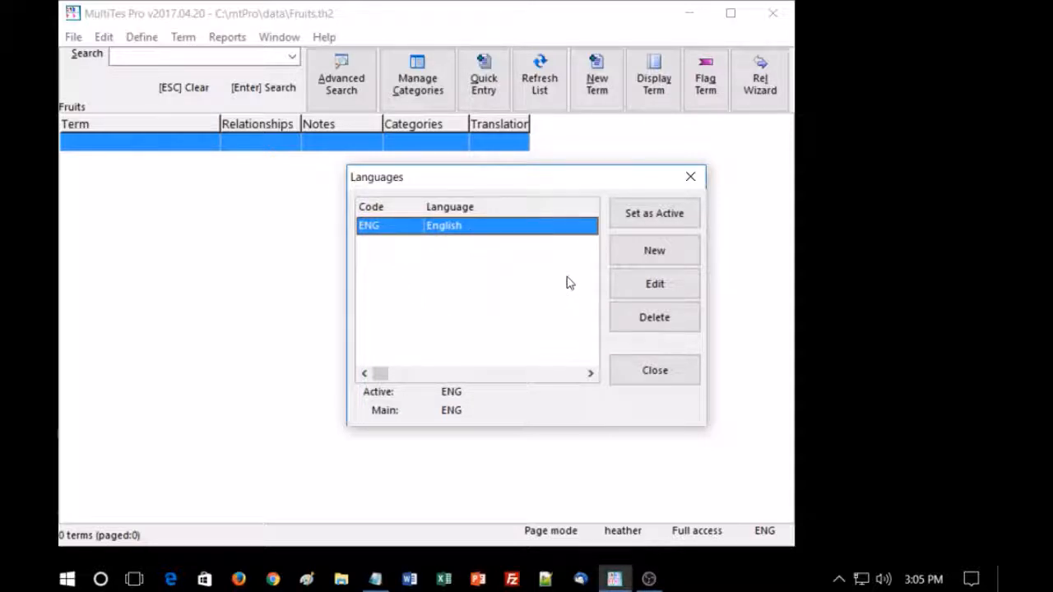
click(639, 251)
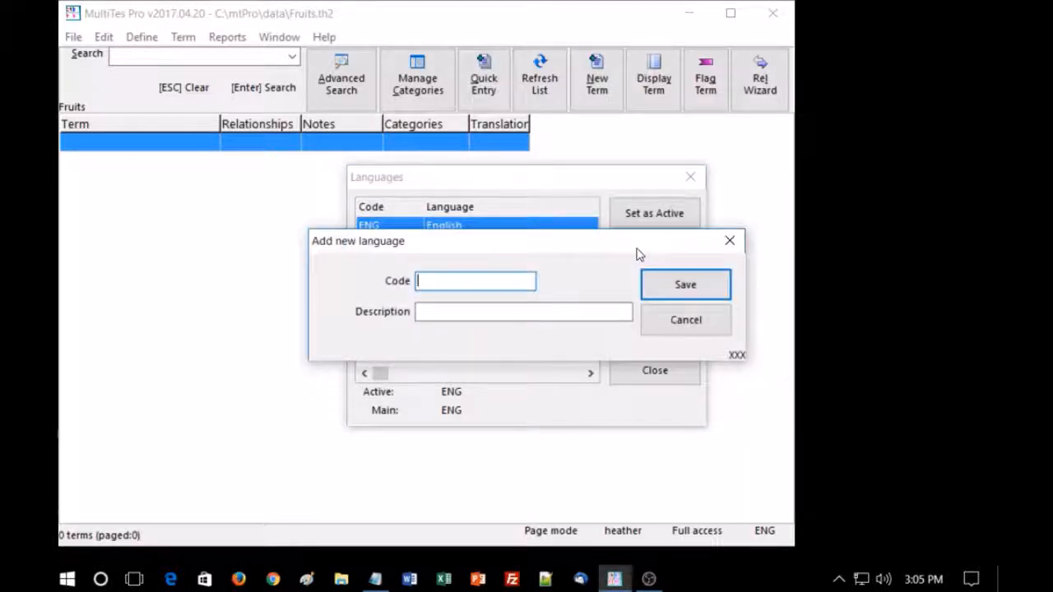
text(FRE)
key(Tab)
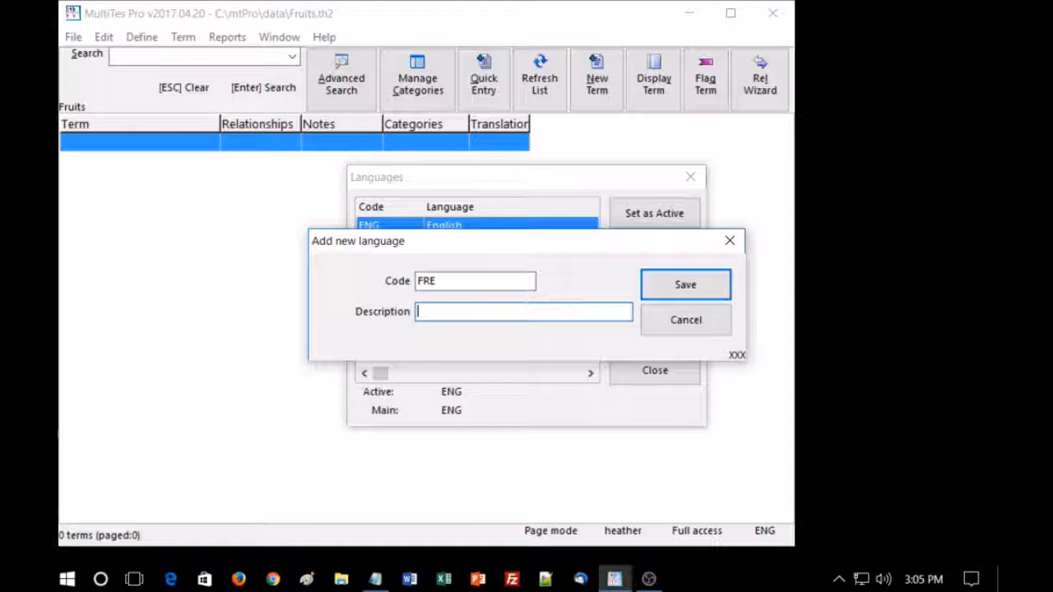
text(French)
key(Return)
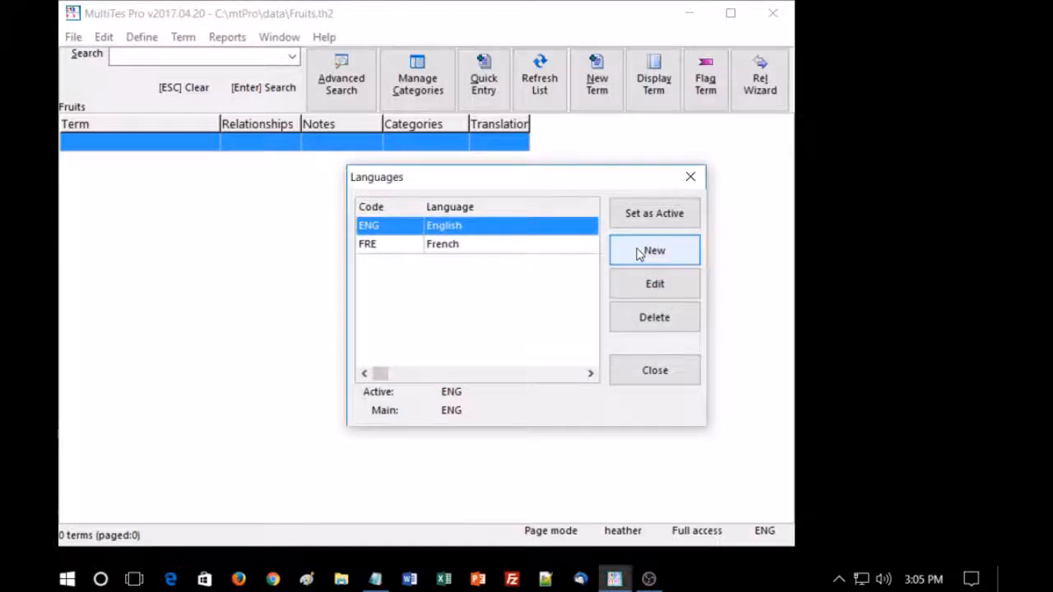
- Add Spanish as a thesaurus language with code SPA and close the language list
click(639, 254)
text(SPA)
key(Tab)
text(Spanish)
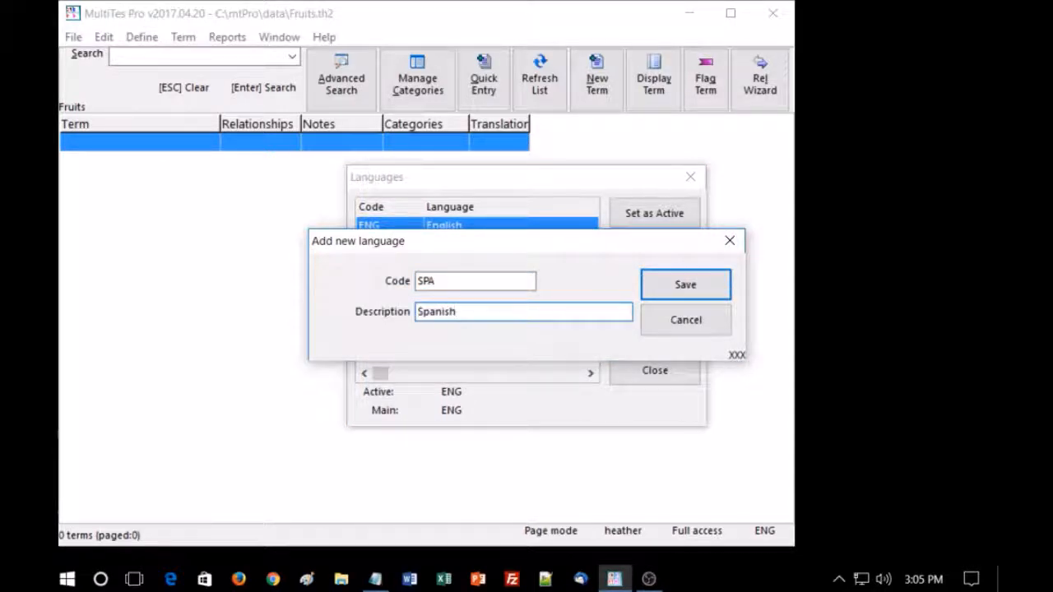
key(Return)
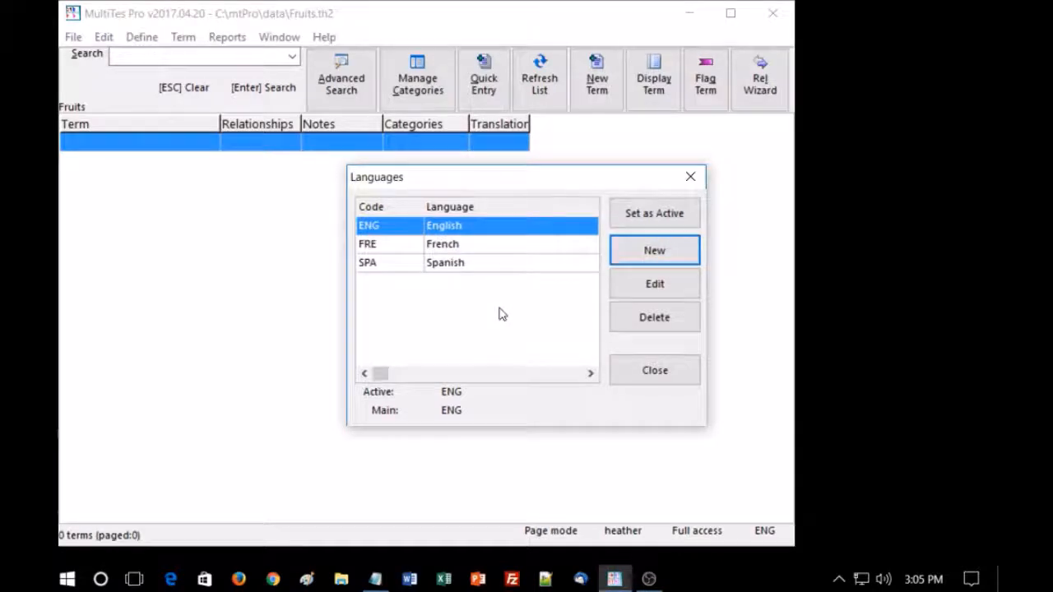
click(690, 176)
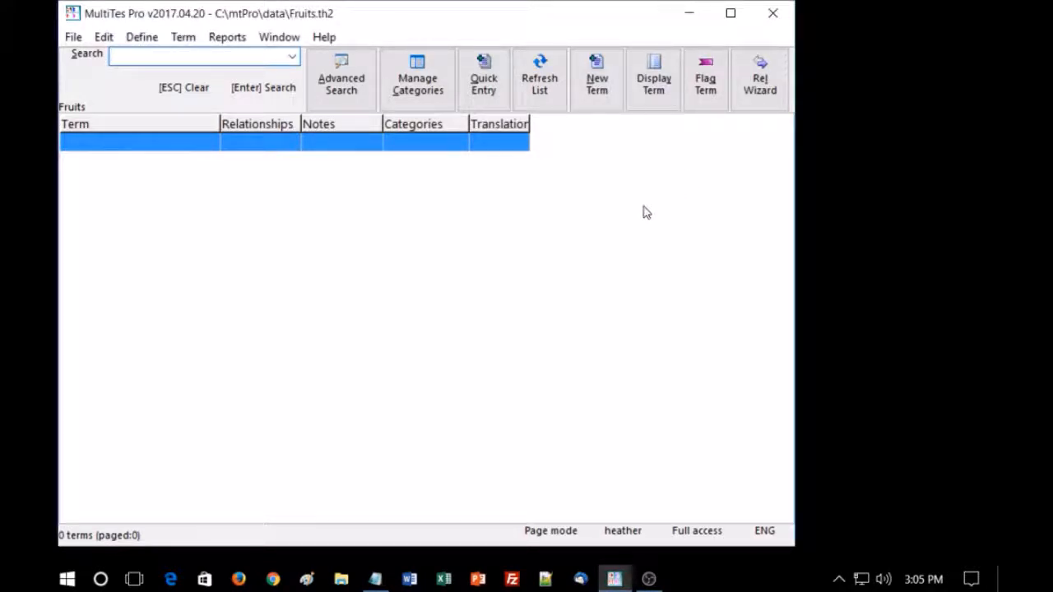
- Create a new term named "tropical fruits" and save it
click(598, 80)
text(troical)
key(BackSpace)
key(BackSpace)
key(BackSpace)
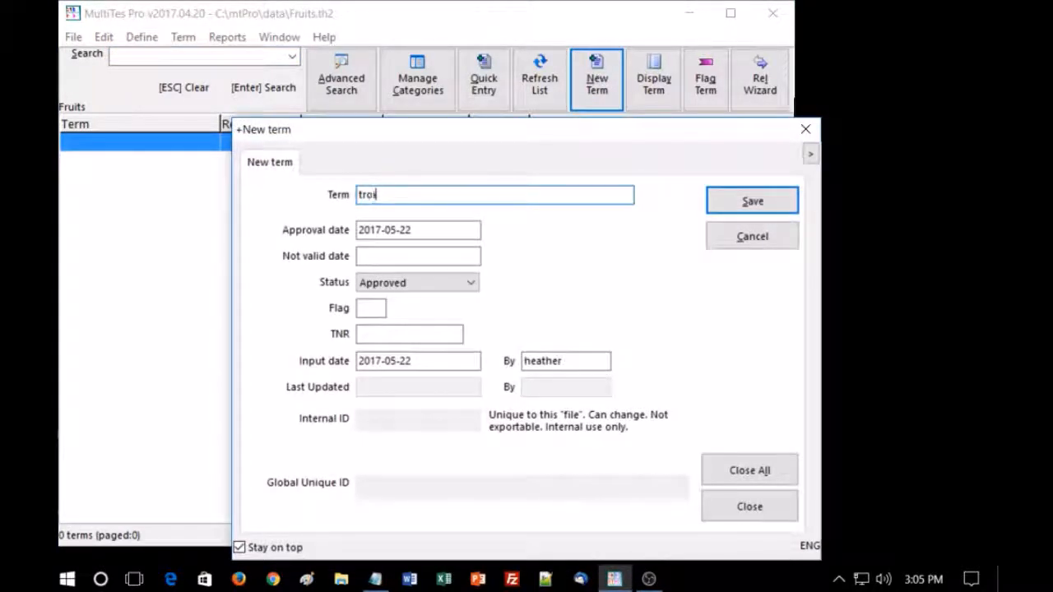
text(pical fruits)
key(Return)
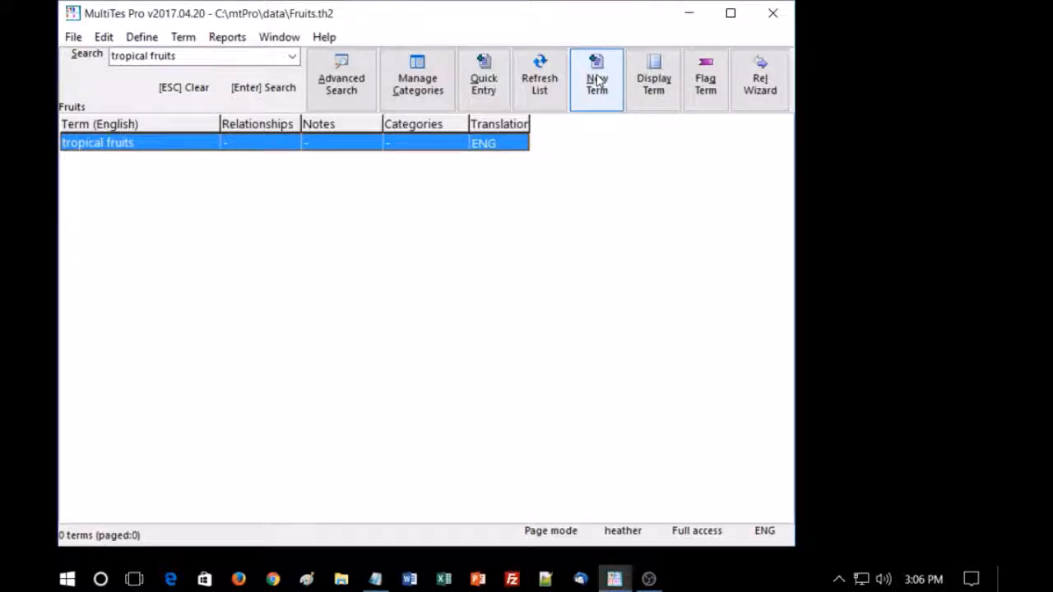
- View the French and Spanish relationship types for "tropical fruits" in the Relationship Wizard, and close it
click(758, 75)
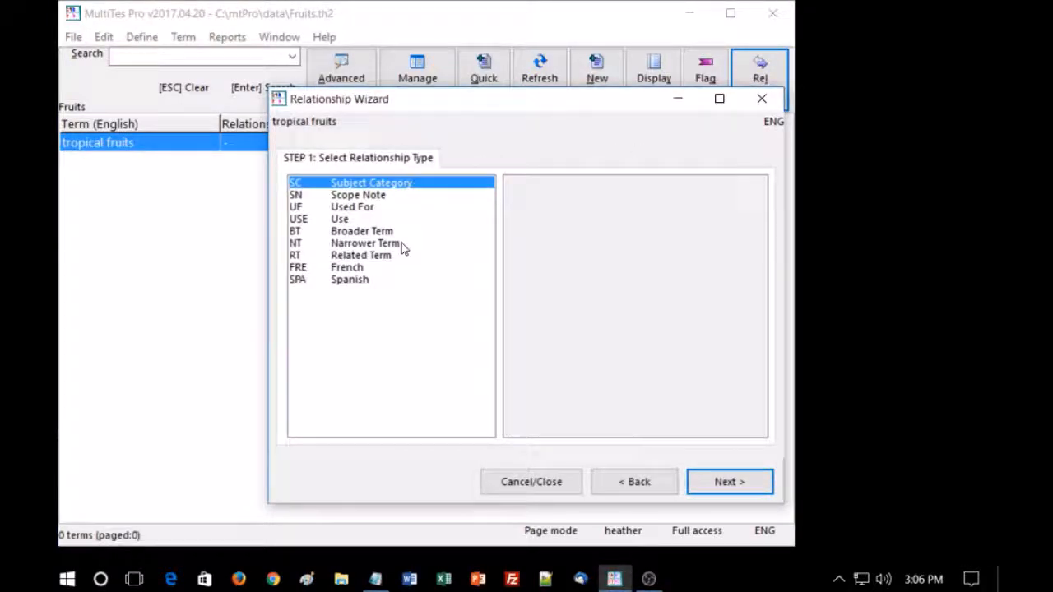
click(367, 267)
click(367, 282)
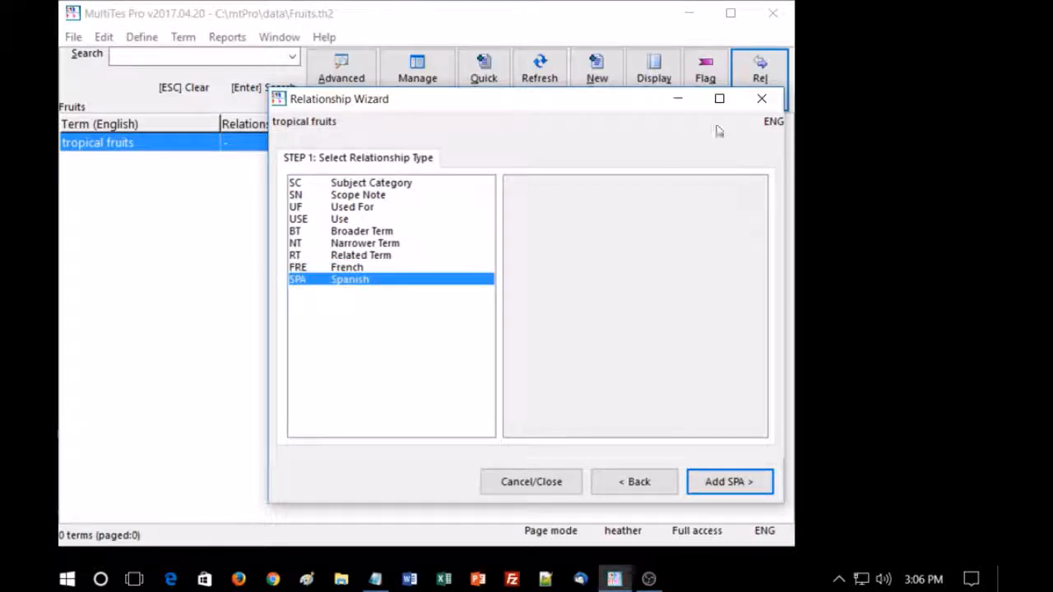
click(761, 100)
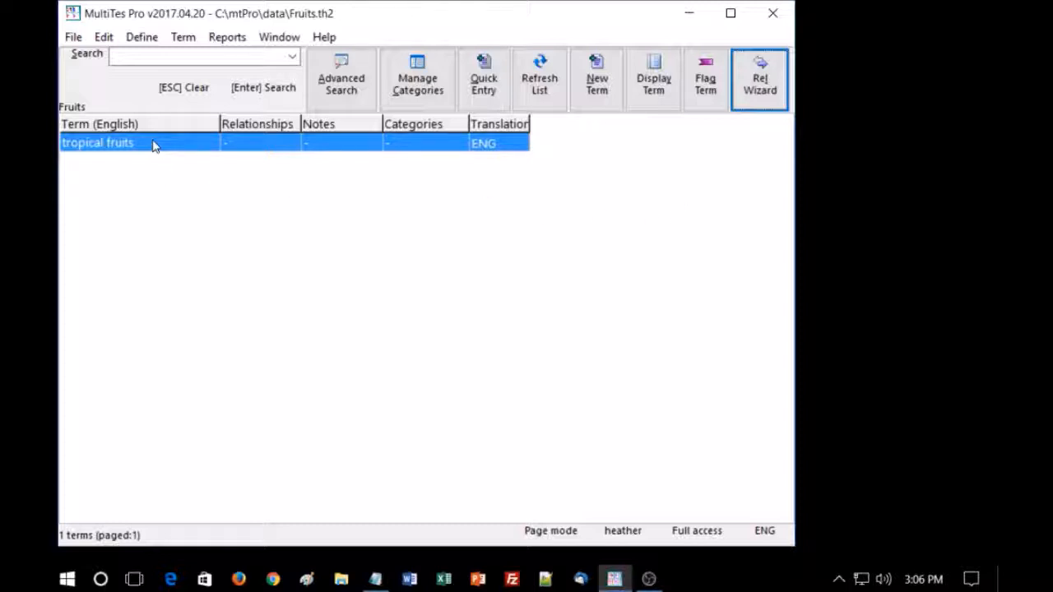
- Open the Relationship Wizard for "tropical fruits" in two alternative ways, closing it each time without adding a relationship
click(185, 40)
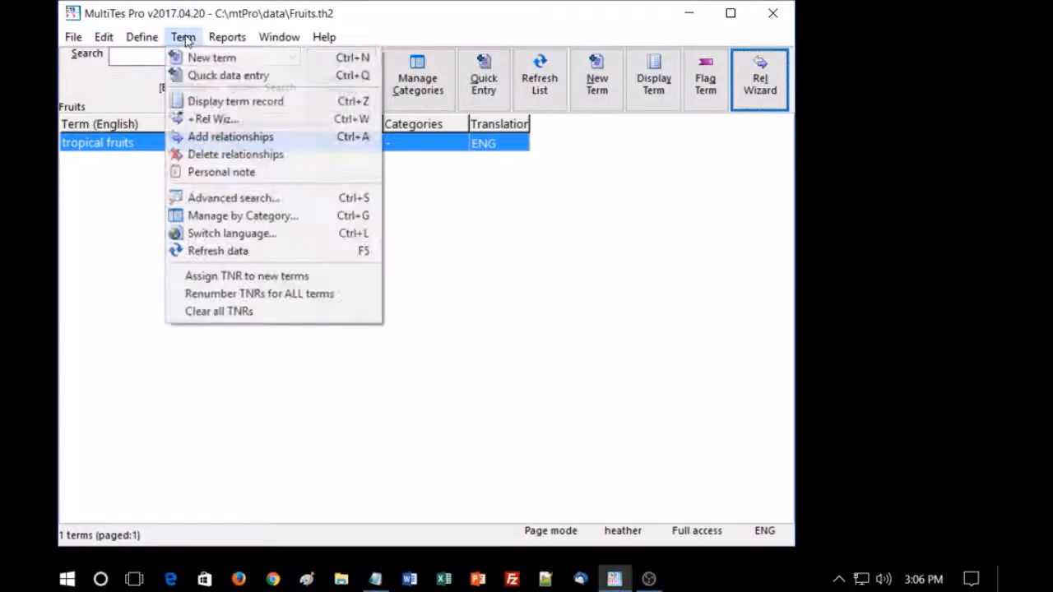
click(210, 119)
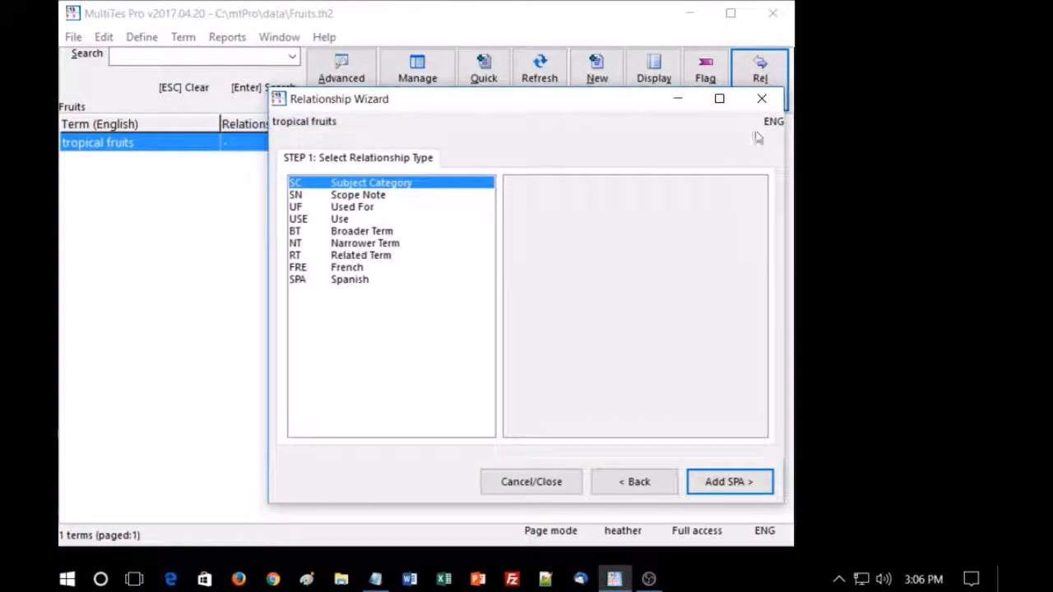
click(761, 100)
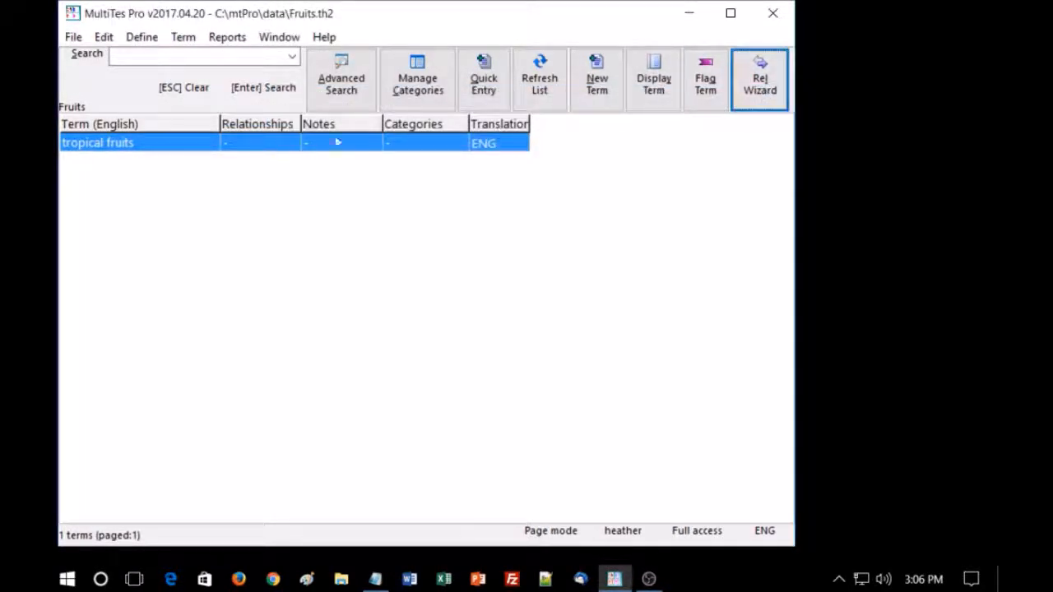
right_click(147, 146)
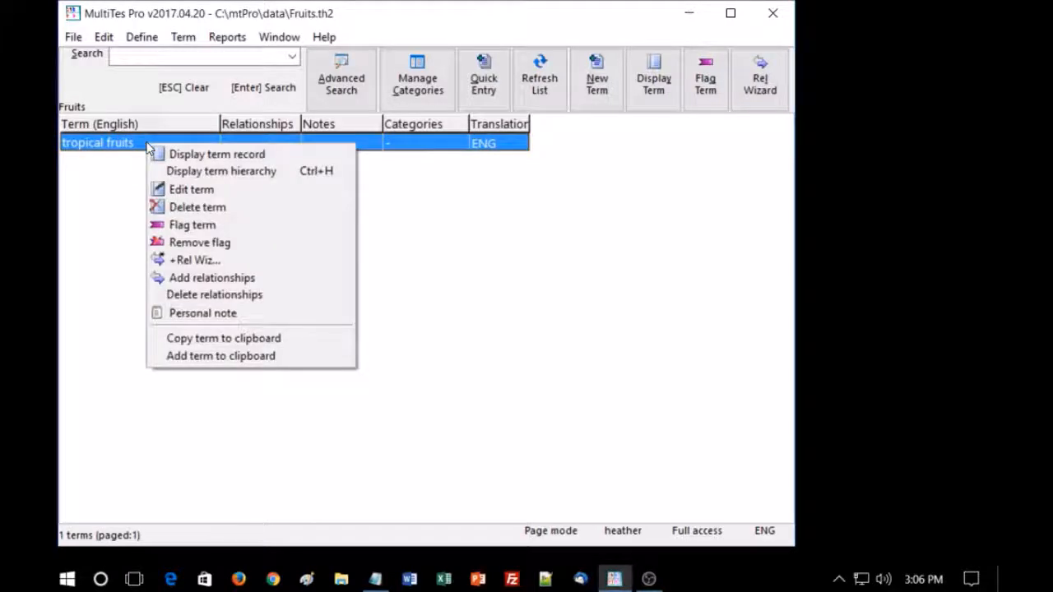
click(191, 260)
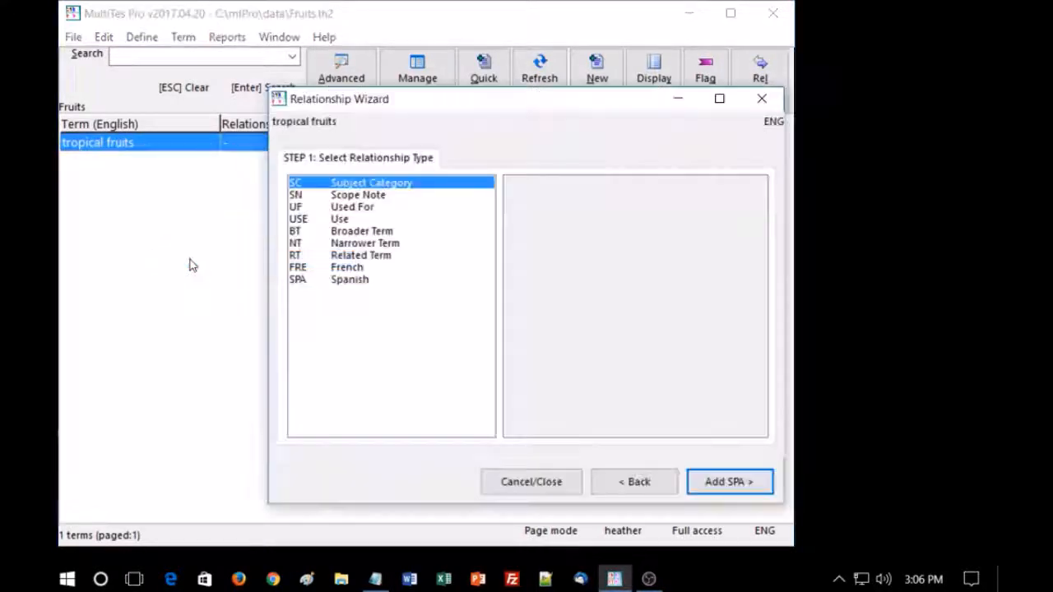
click(766, 101)
- Open the Relationship Wizard from the "tropical fruits" term record and close both windows
double_click(136, 146)
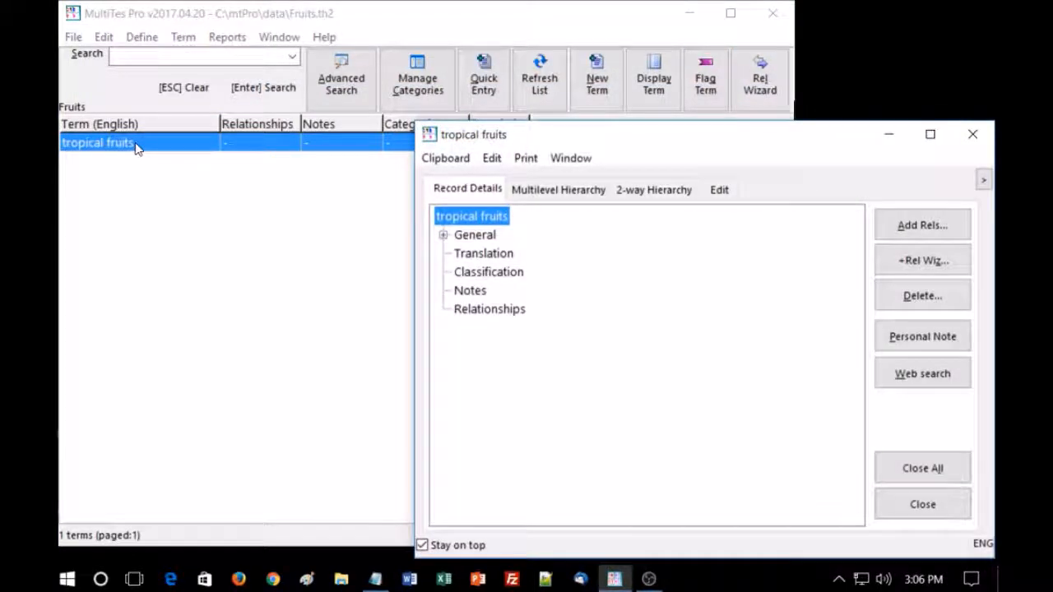
click(902, 261)
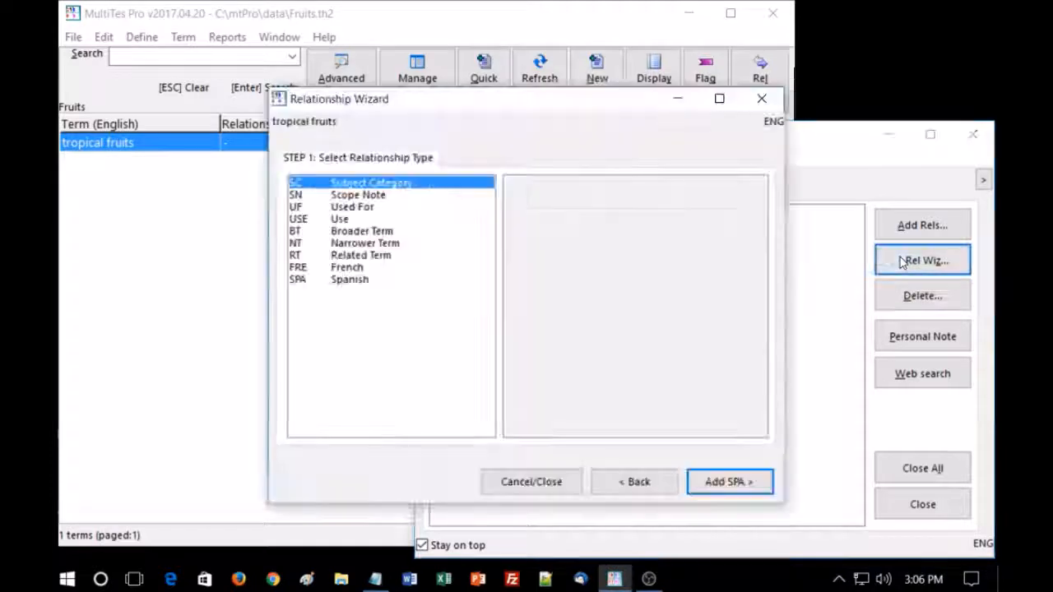
click(760, 101)
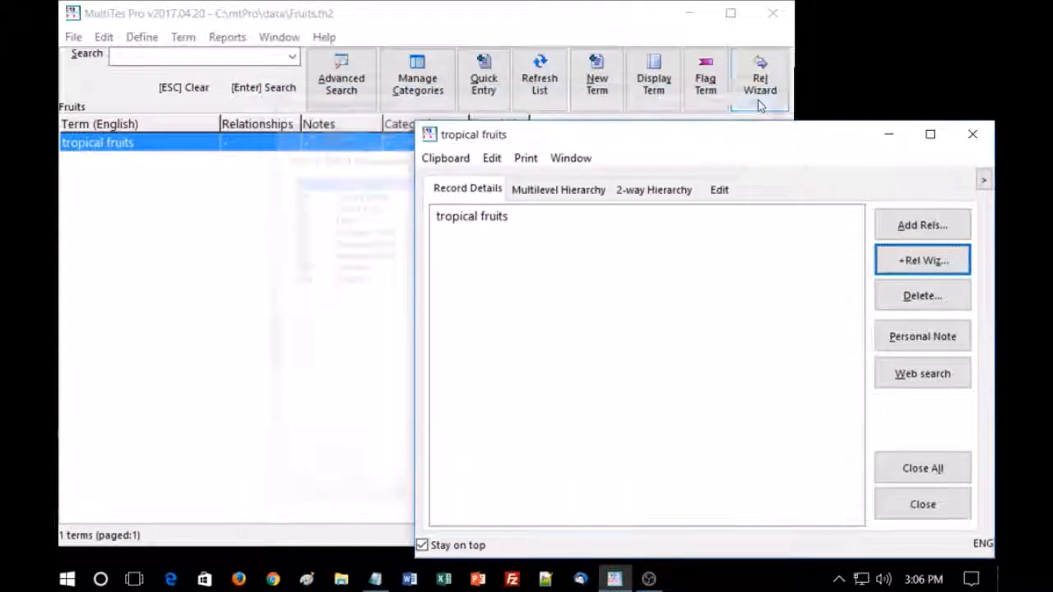
click(972, 134)
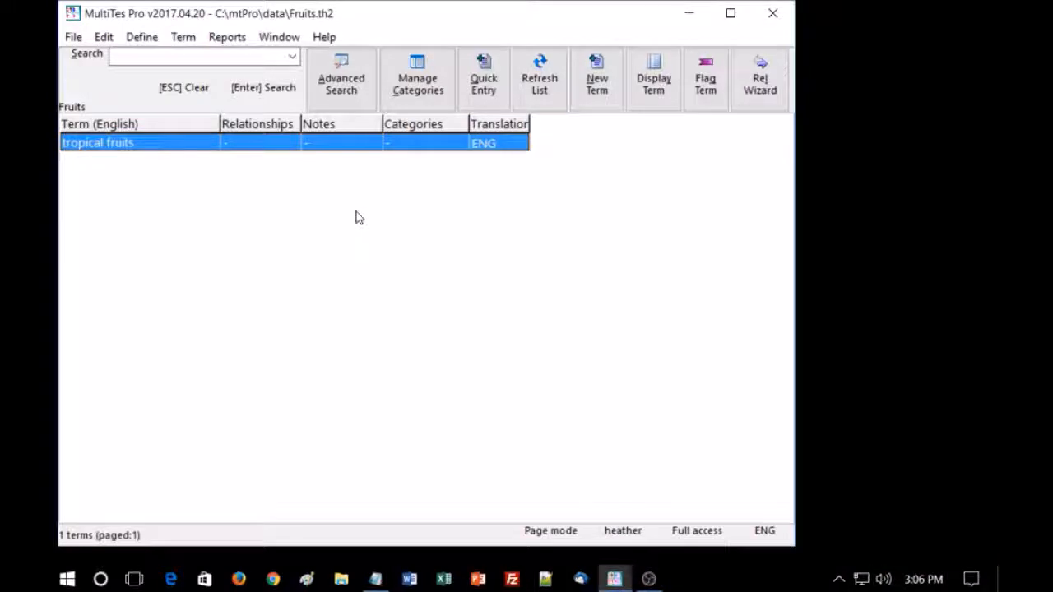
- Add the Spanish translation "frutas tropicales" to the term "tropical fruits" with the Relationship Wizard
key(alt+l)
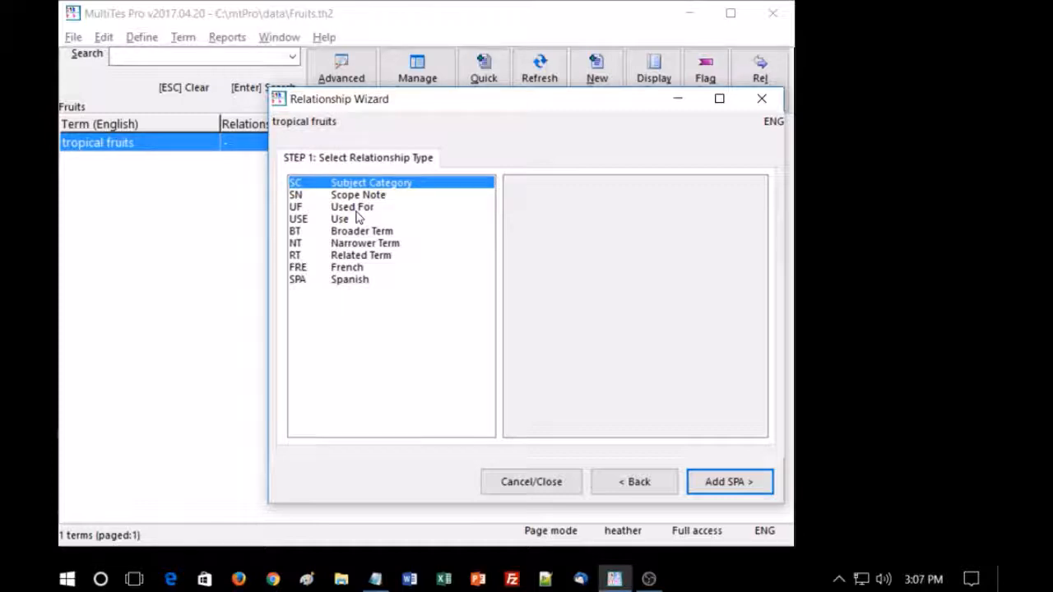
click(347, 256)
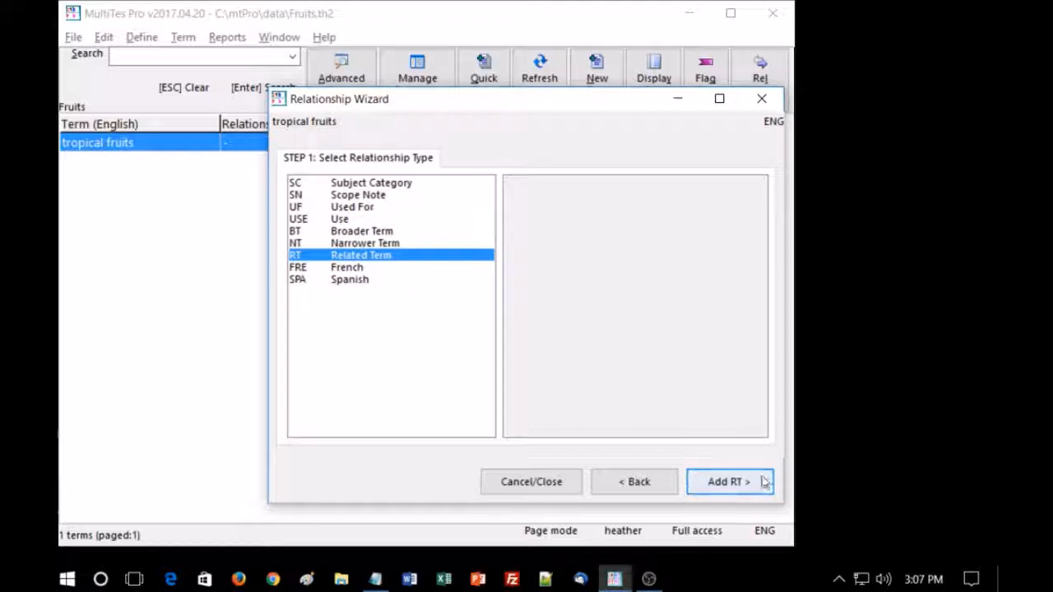
click(349, 280)
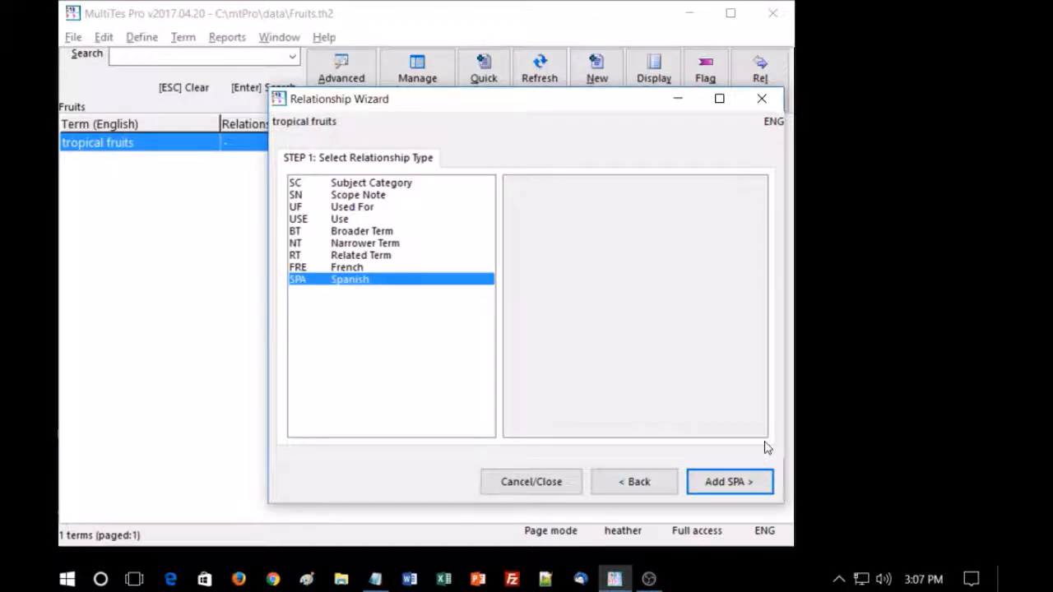
key(Return)
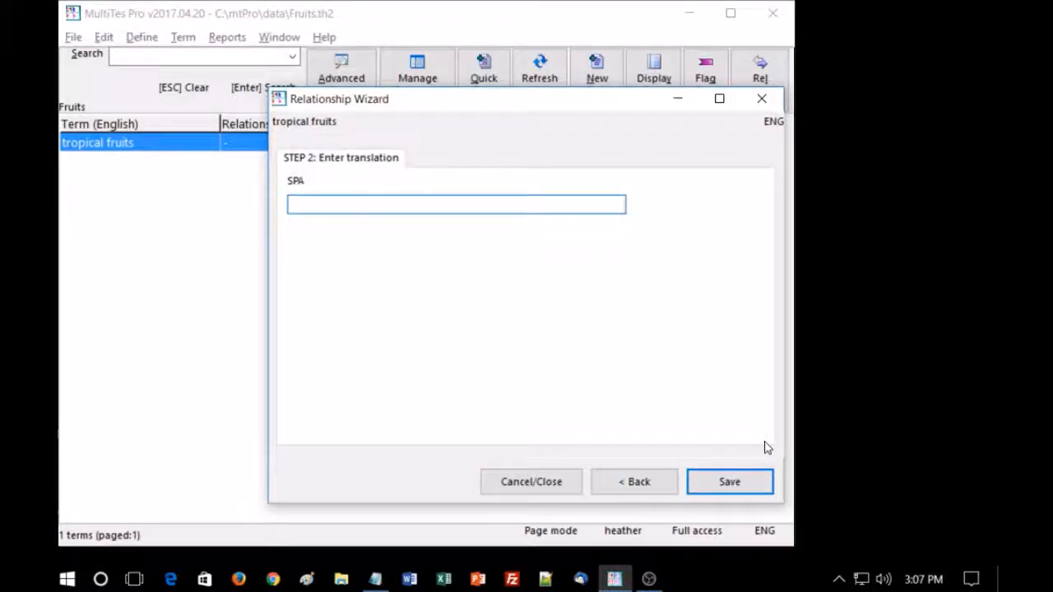
text(frutas tropicales)
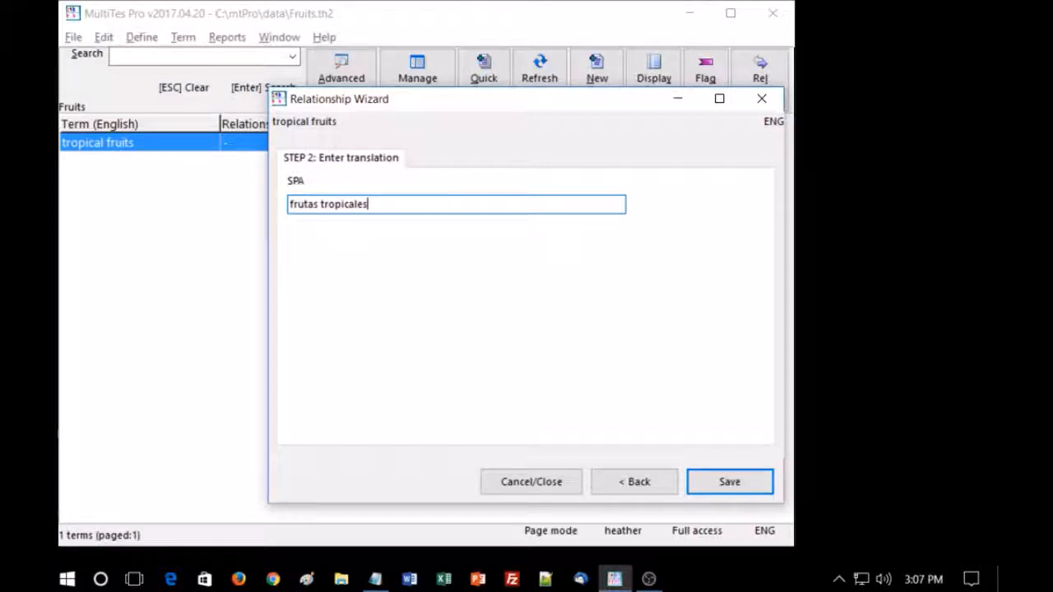
key(Return)
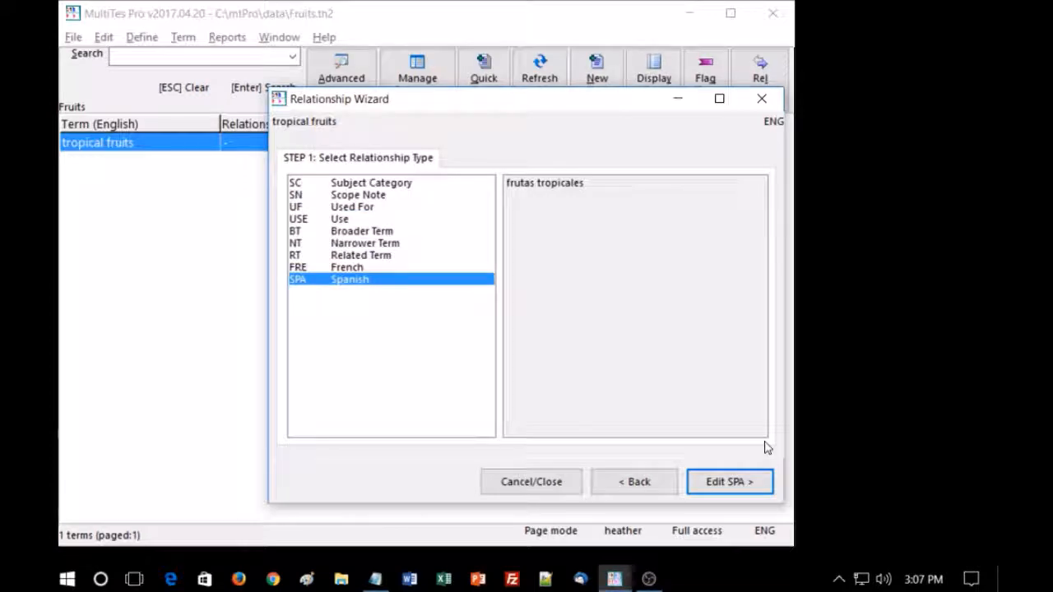
- Add the French translation "fruits tropicaux" to the term "tropical fruits" and close the Relationship Wizard
click(359, 268)
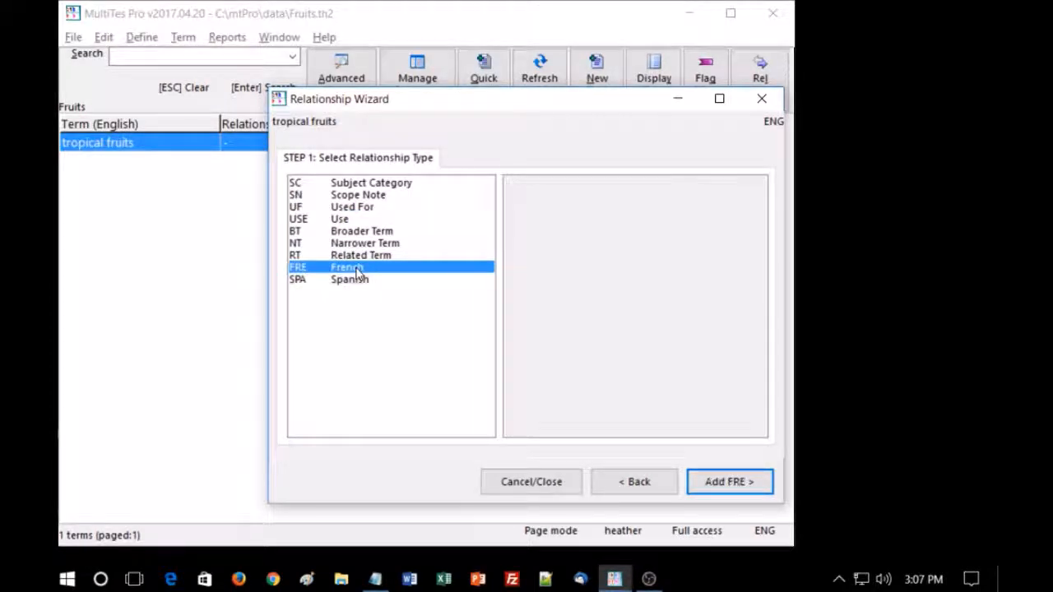
click(737, 486)
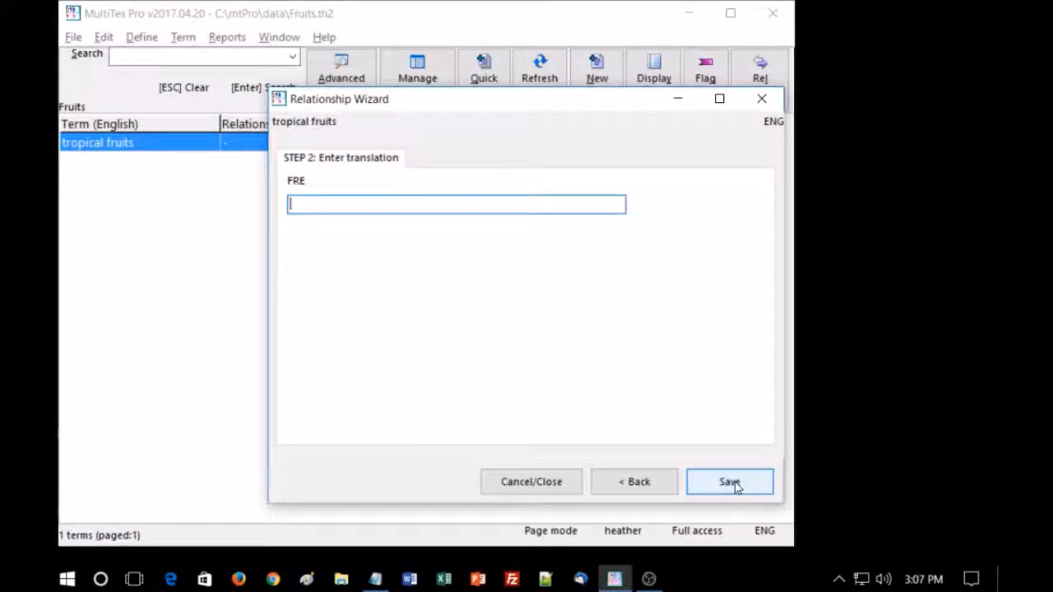
text(fruit)
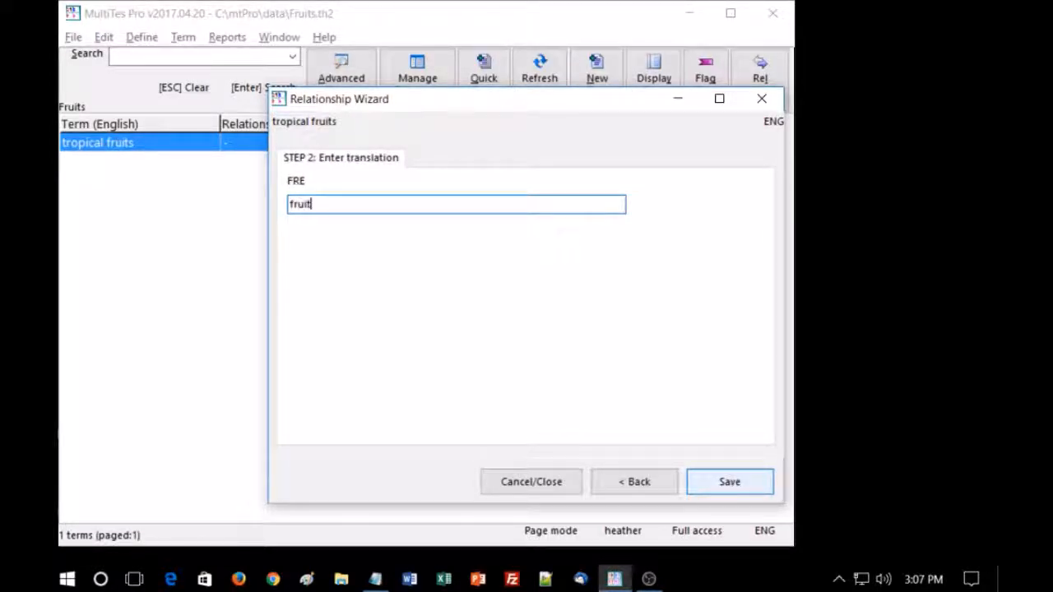
text(s fropicauz)
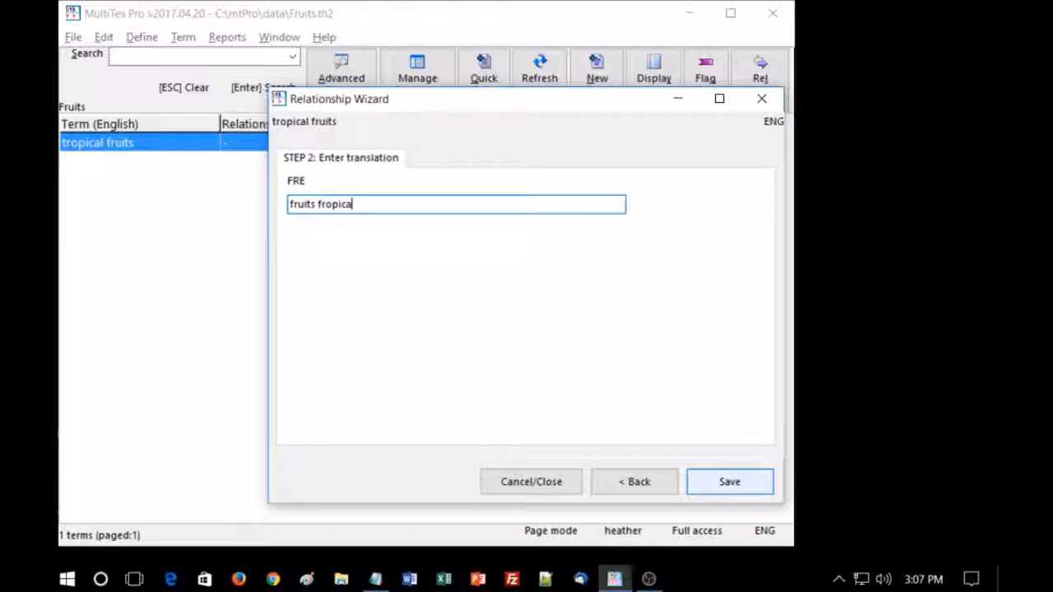
key(BackSpace)
key(BackSpace)
key(BackSpace)
key(BackSpace)
key(BackSpace)
key(BackSpace)
key(BackSpace)
key(BackSpace)
key(BackSpace)
text(tropica)
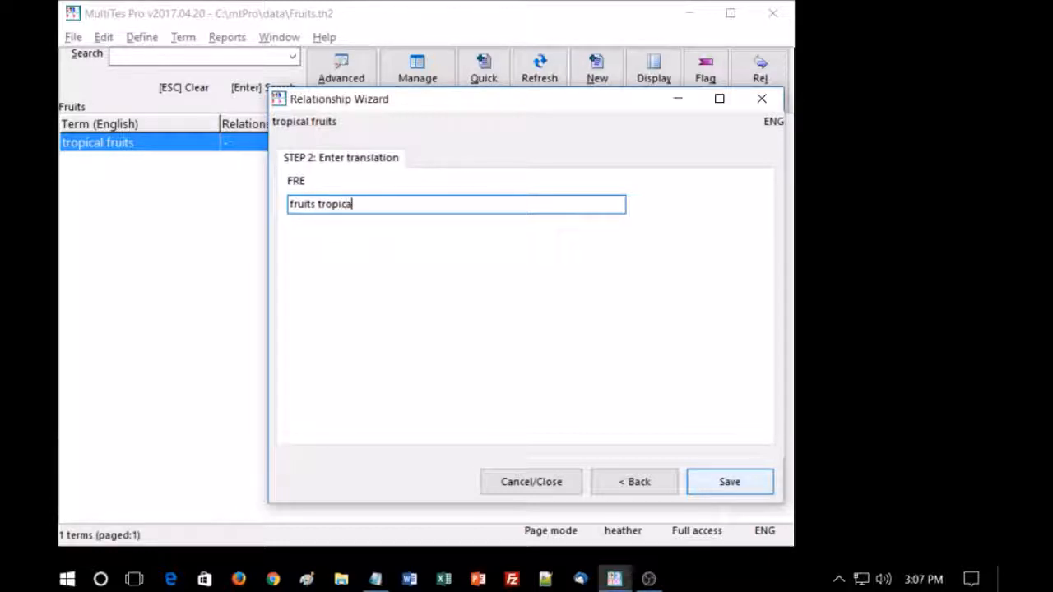
text(ux)
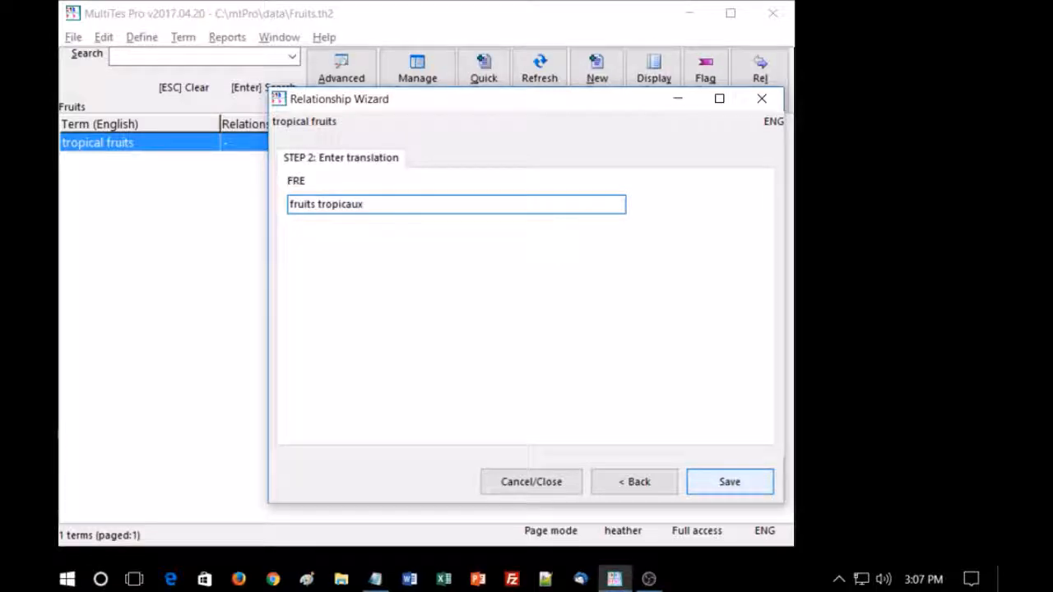
click(733, 484)
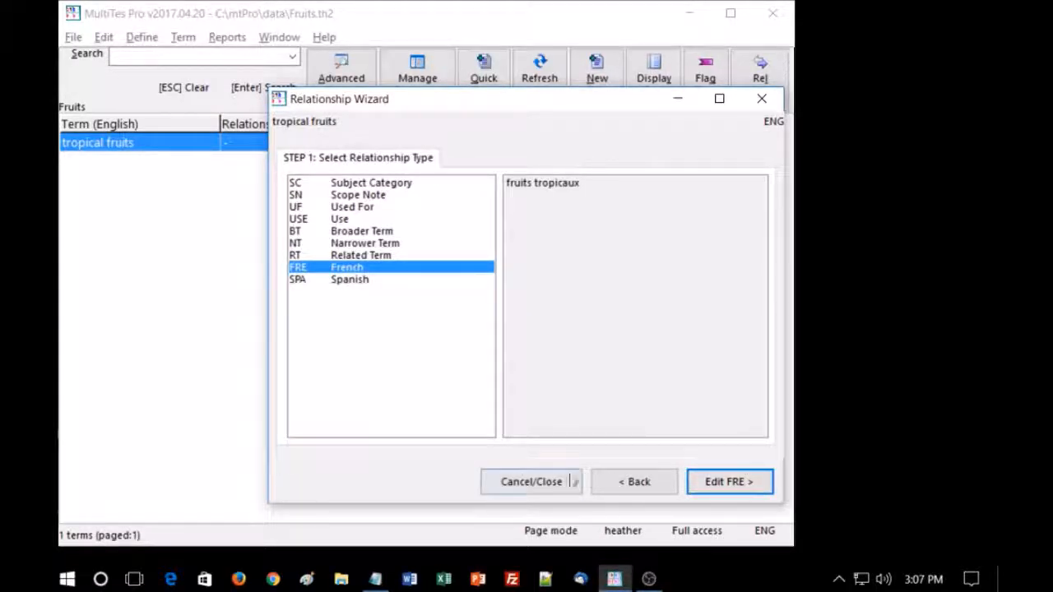
click(545, 486)
- Widen the Translations column, then check the translations in the "tropical fruits" term record and close it
drag(531, 124, 625, 123)
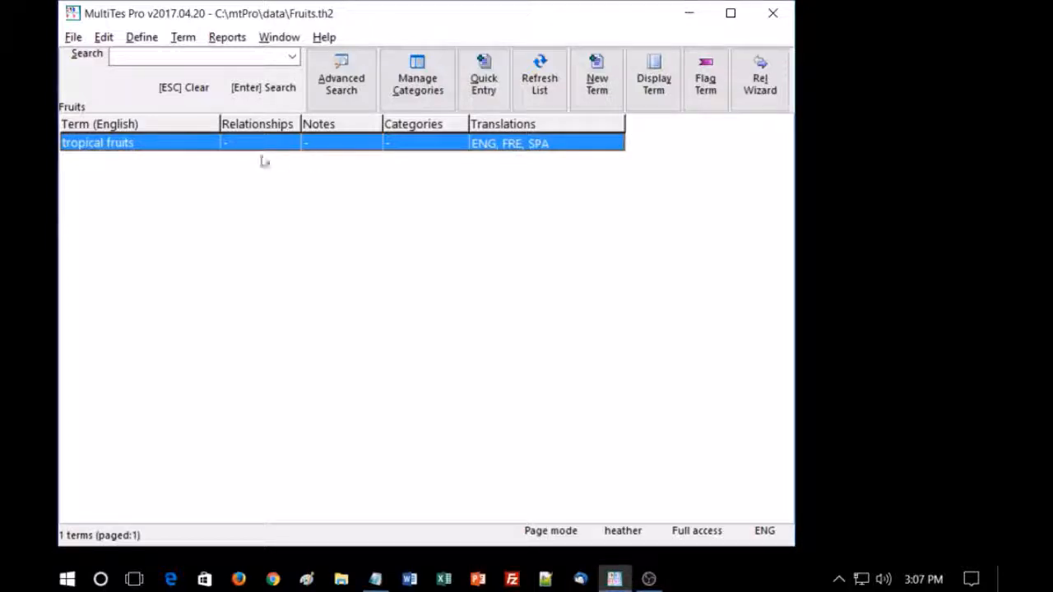
double_click(121, 145)
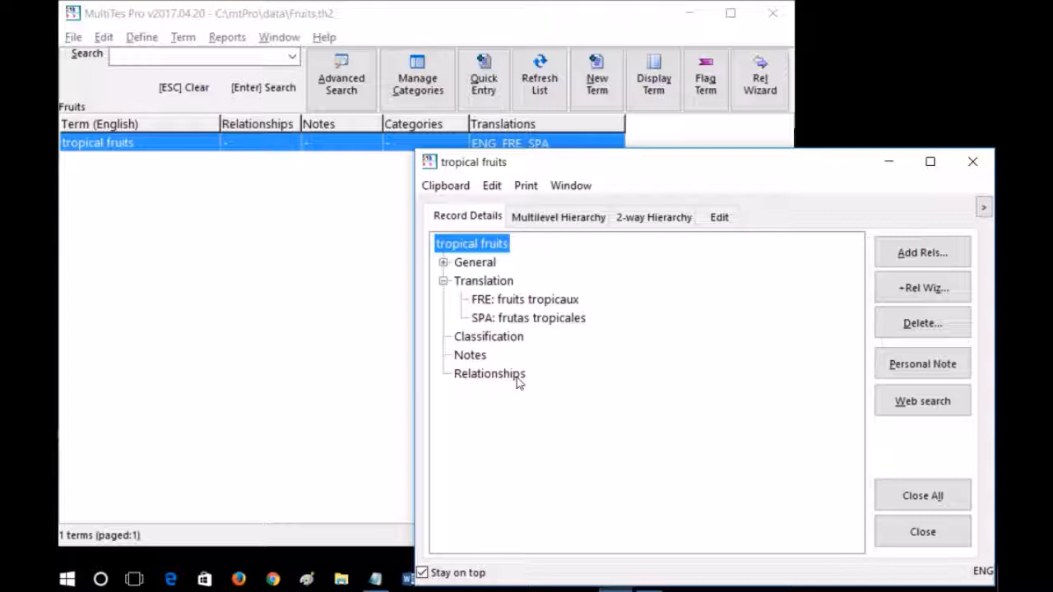
click(973, 164)
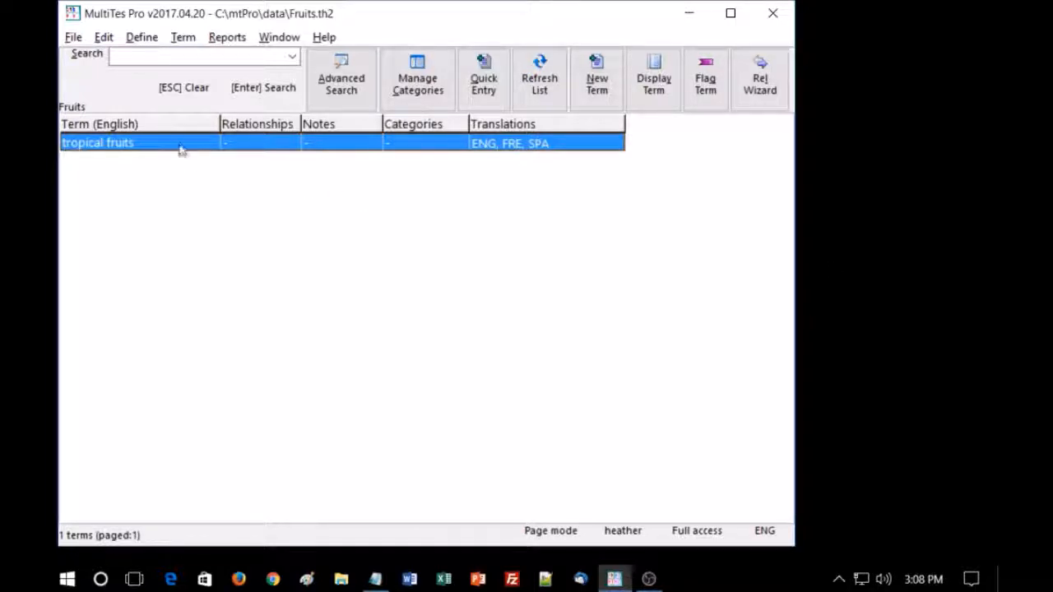
- Add "mango" and "orange" as narrower terms of "tropical fruits" with the Relationship Wizard
click(760, 83)
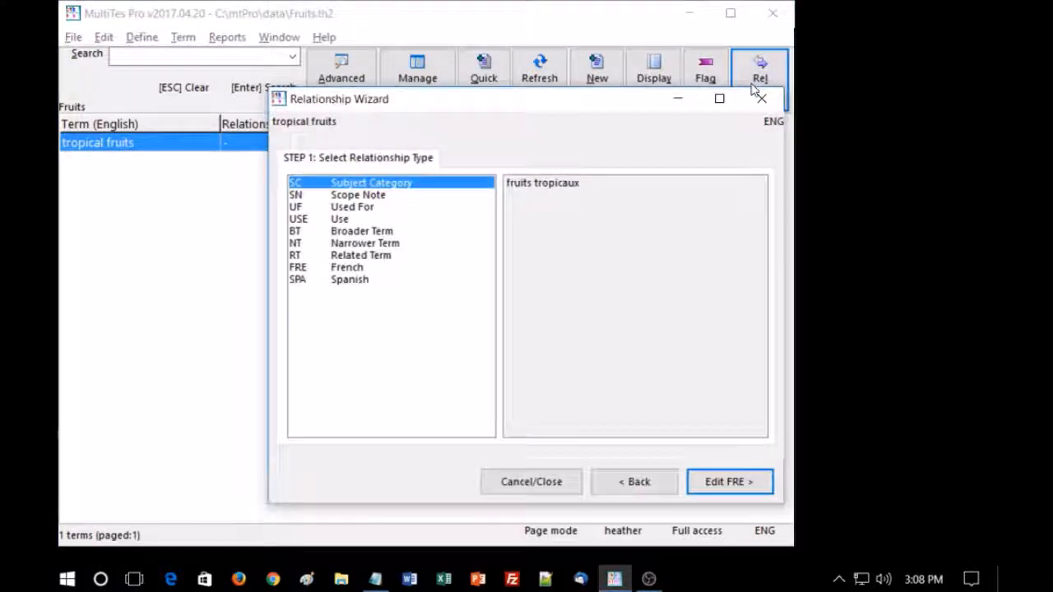
click(362, 244)
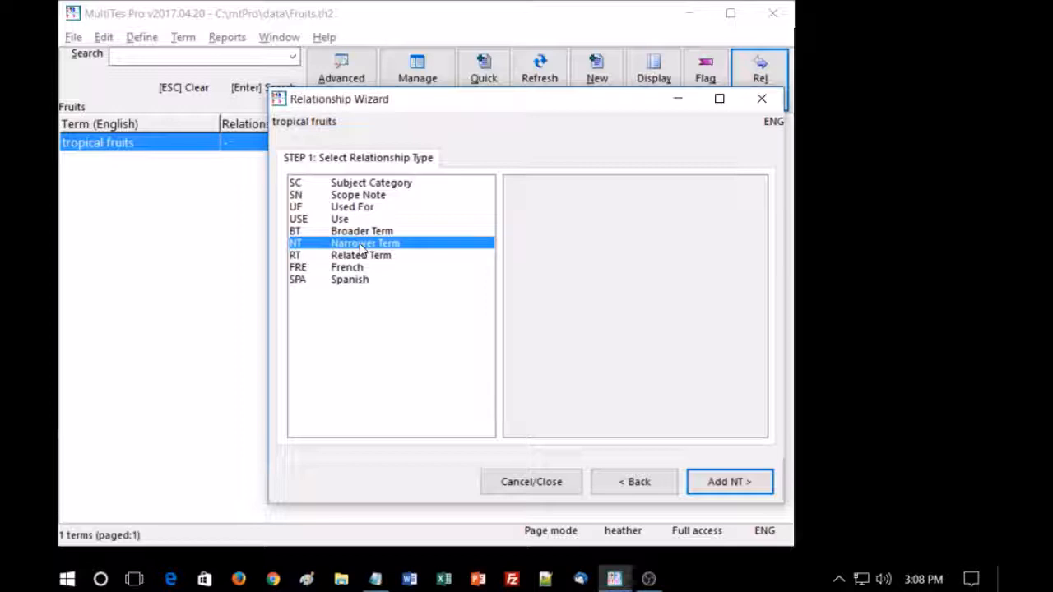
double_click(362, 247)
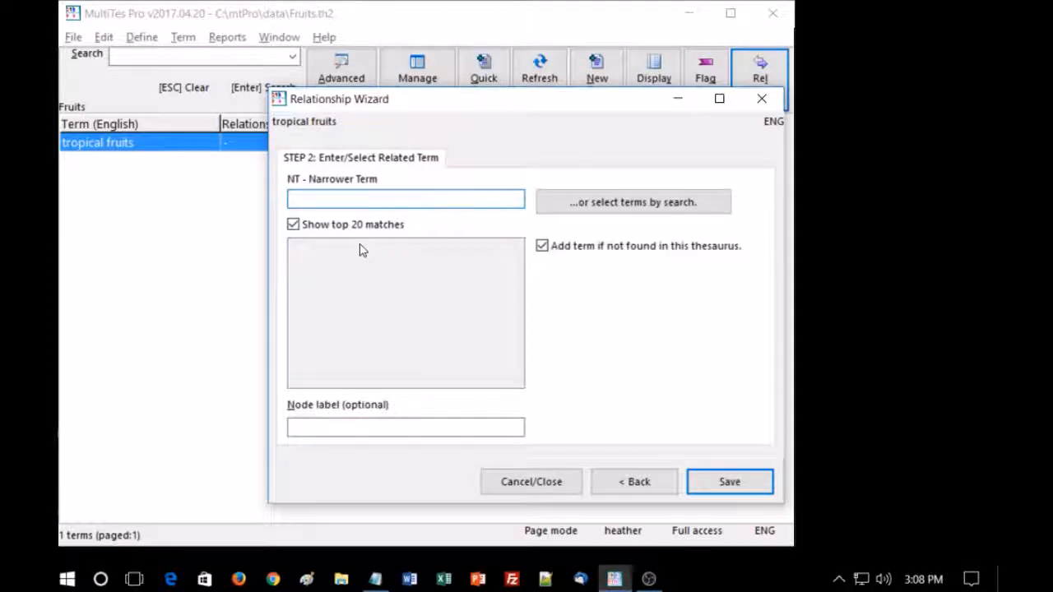
text(mango)
key(Return)
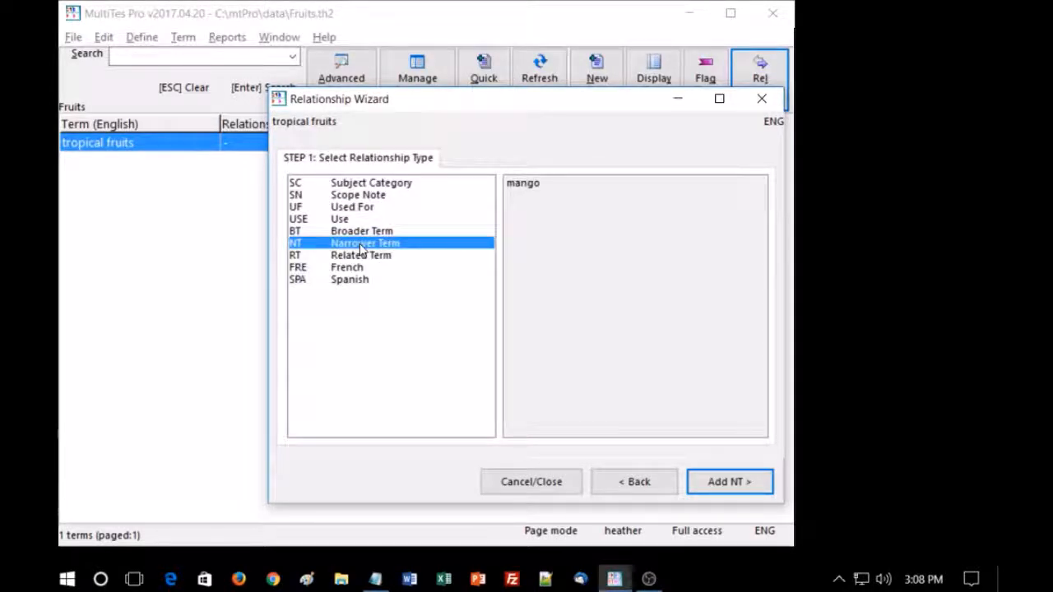
double_click(362, 243)
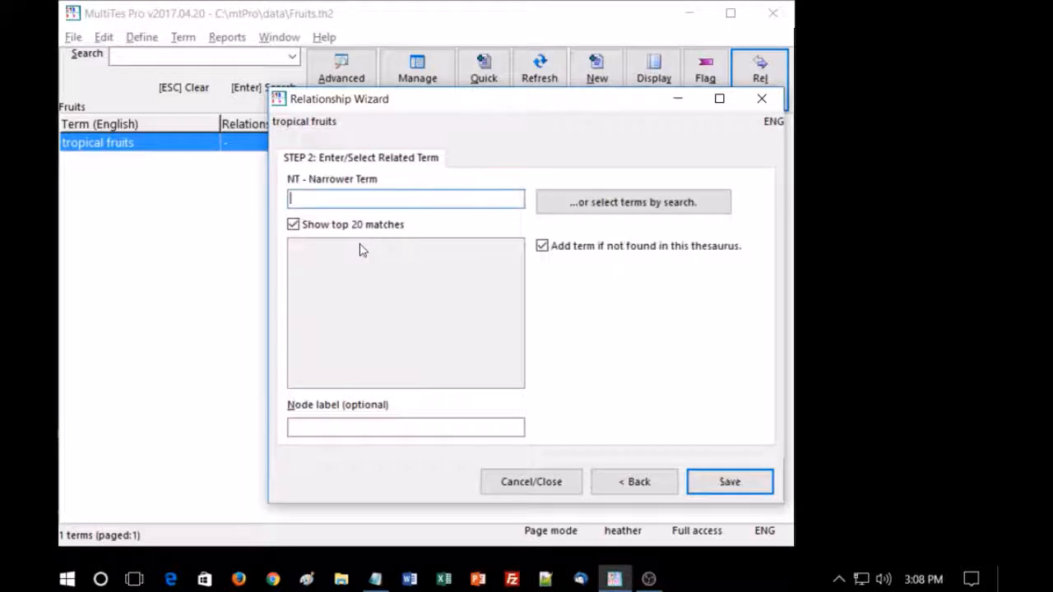
text(orga)
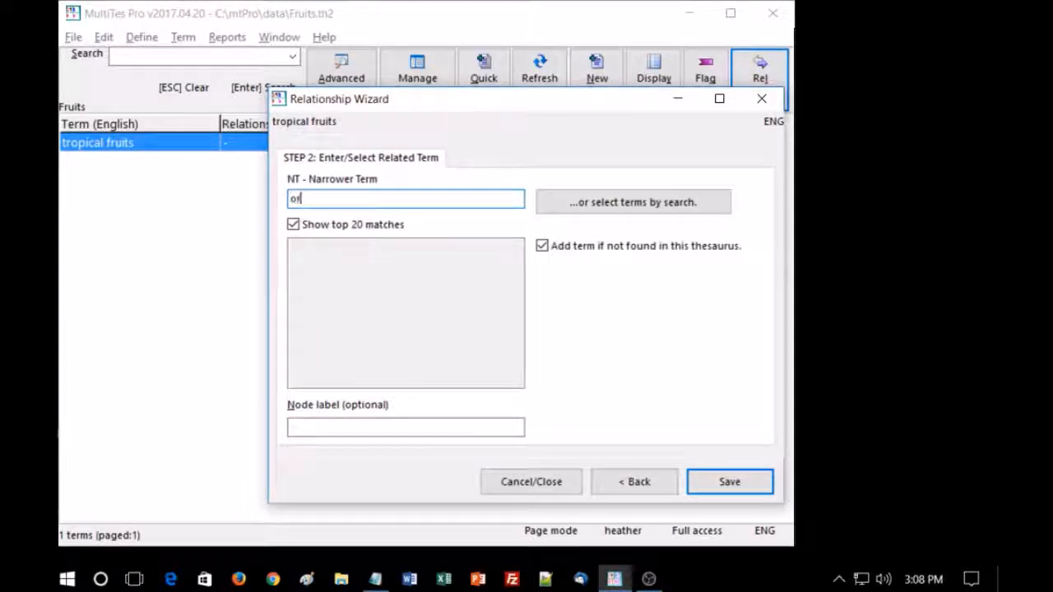
key(Return)
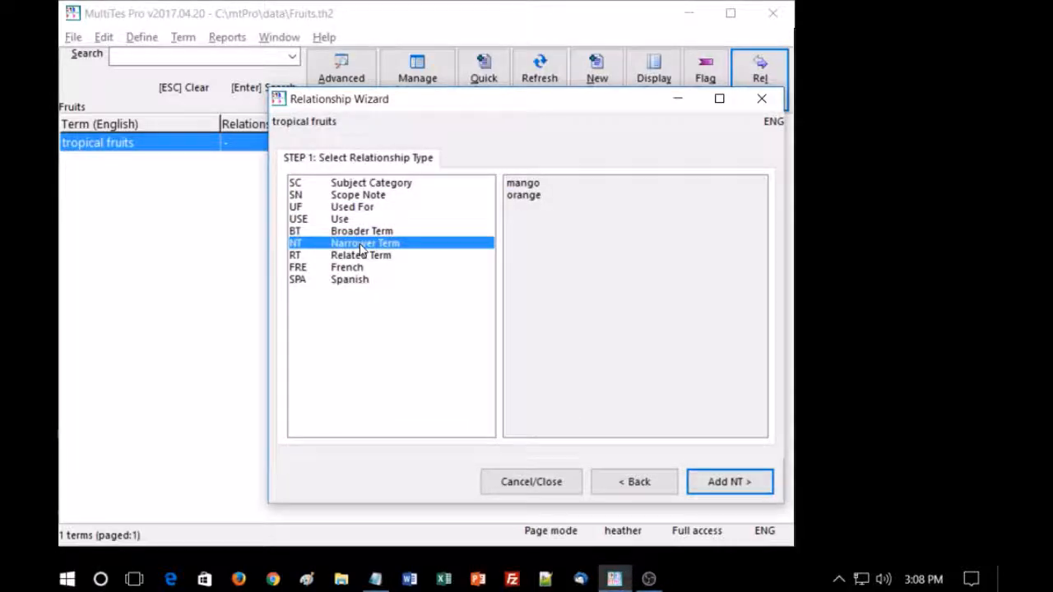
- Add "pineapple" and "plantain" as narrower terms of "tropical fruits"
double_click(361, 247)
text(p)
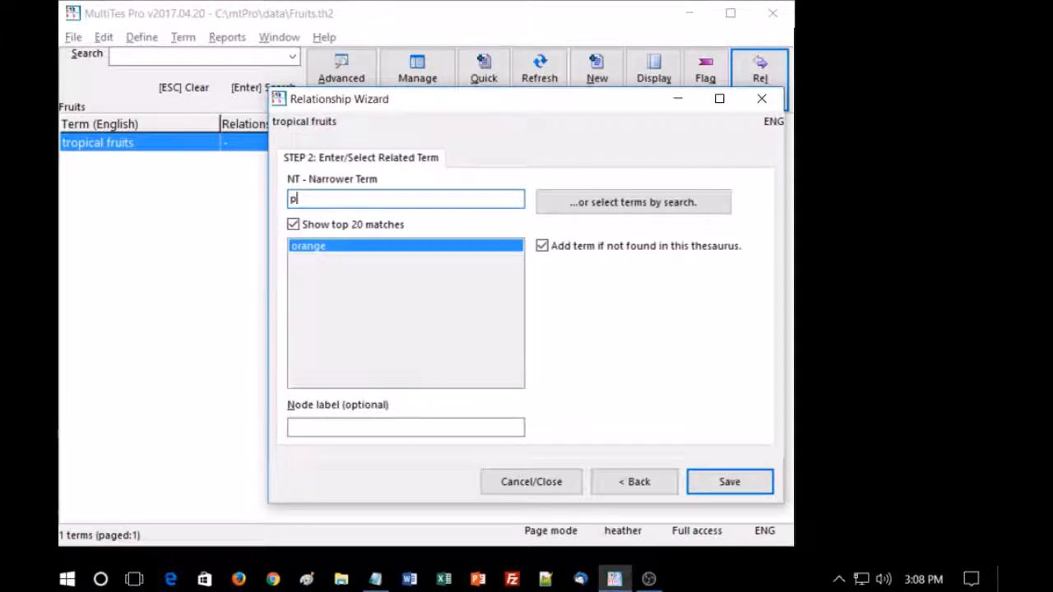
text(irin)
text(ppl)
text(e)
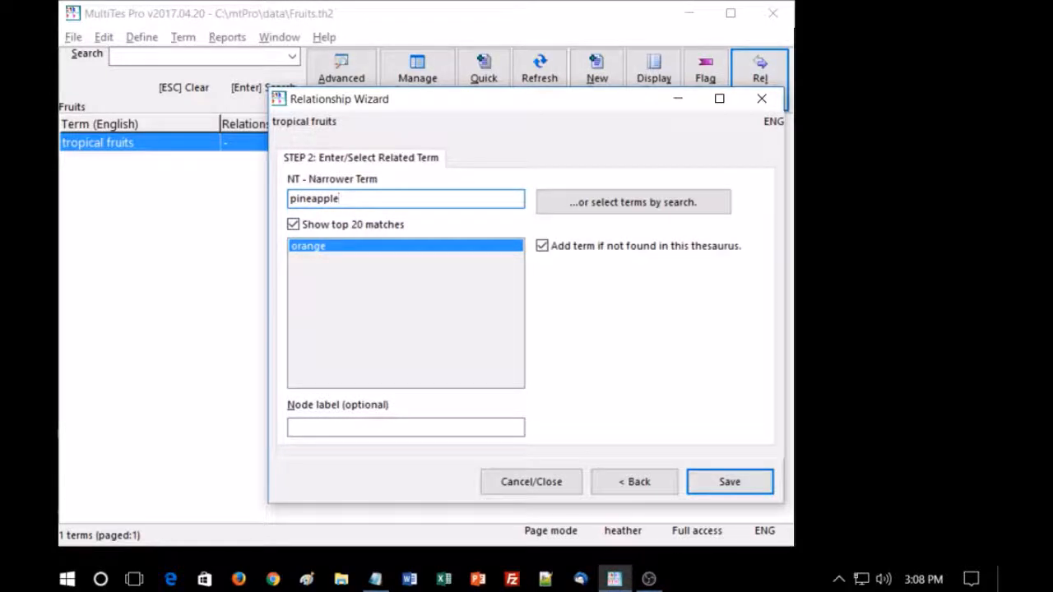
key(Return)
double_click(362, 246)
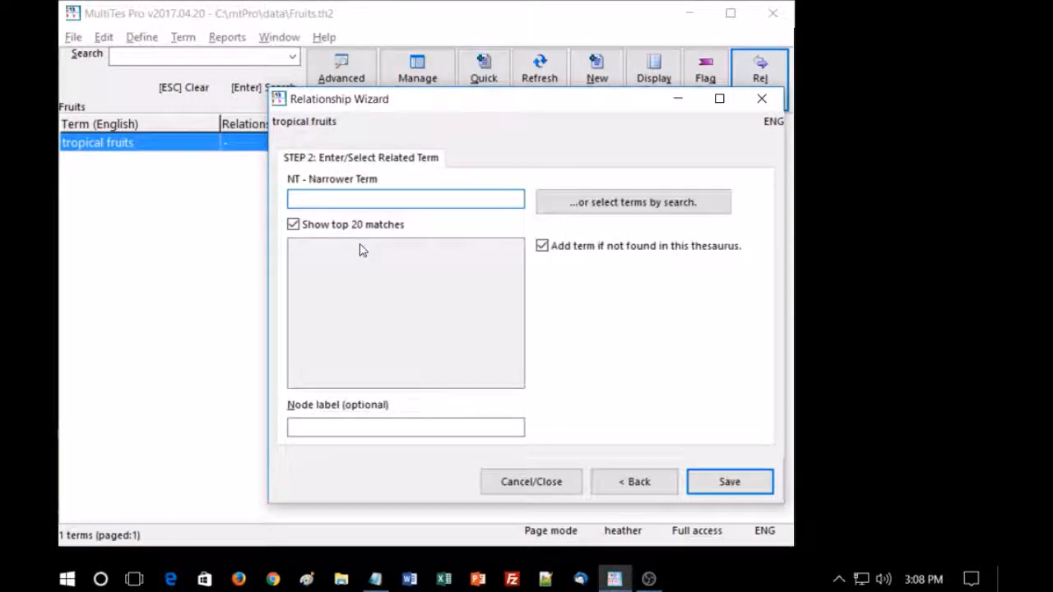
text(plantain)
key(Return)
- Add "watermelon" and "grapefruit" as narrower terms of "tropical fruits" and close the Relationship Wizard
double_click(360, 247)
text(watermelon)
key(Return)
key(Return)
text(grapefruit)
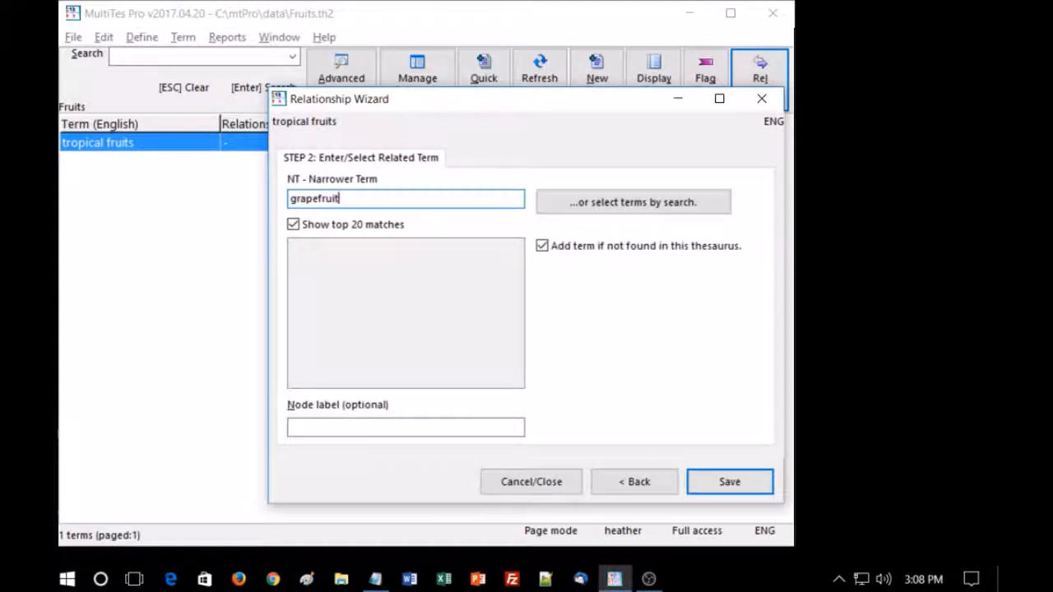
key(Return)
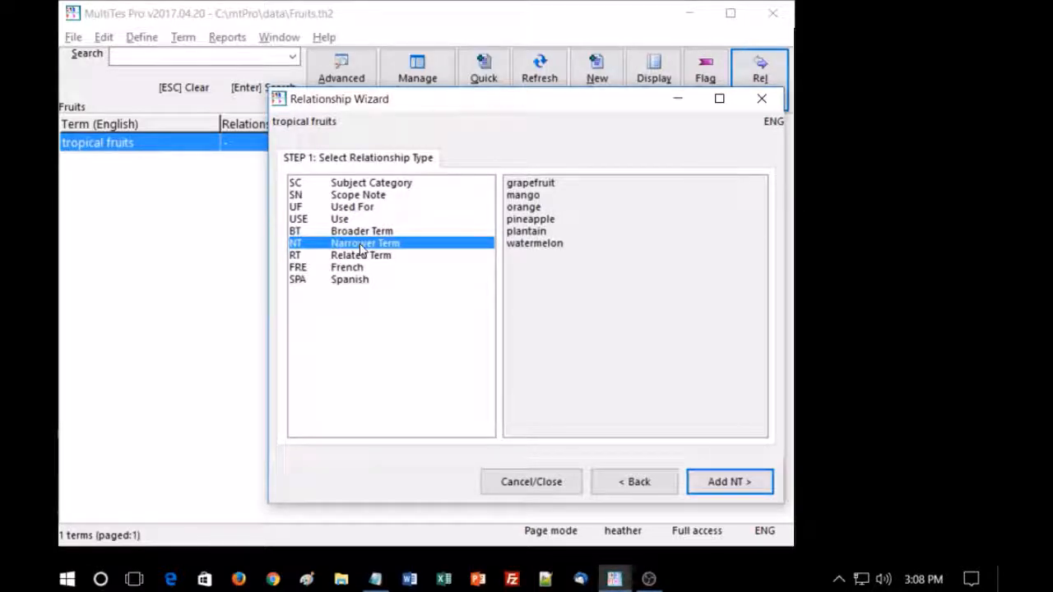
click(549, 481)
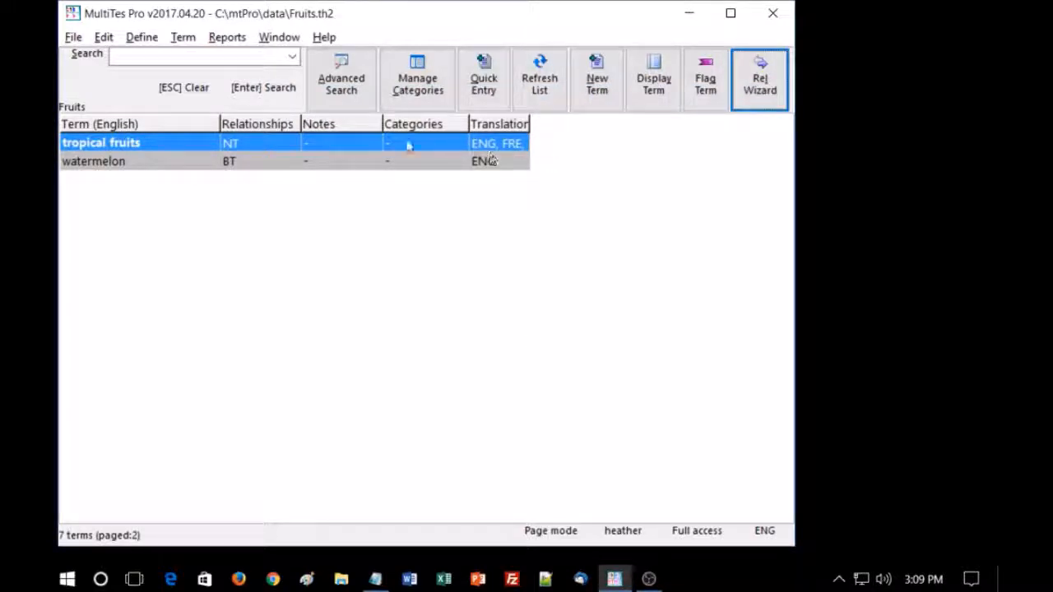
- Bring the full list of terms into view and widen the Translations column to show all language codes
click(200, 141)
scroll(199, 140, up, 3)
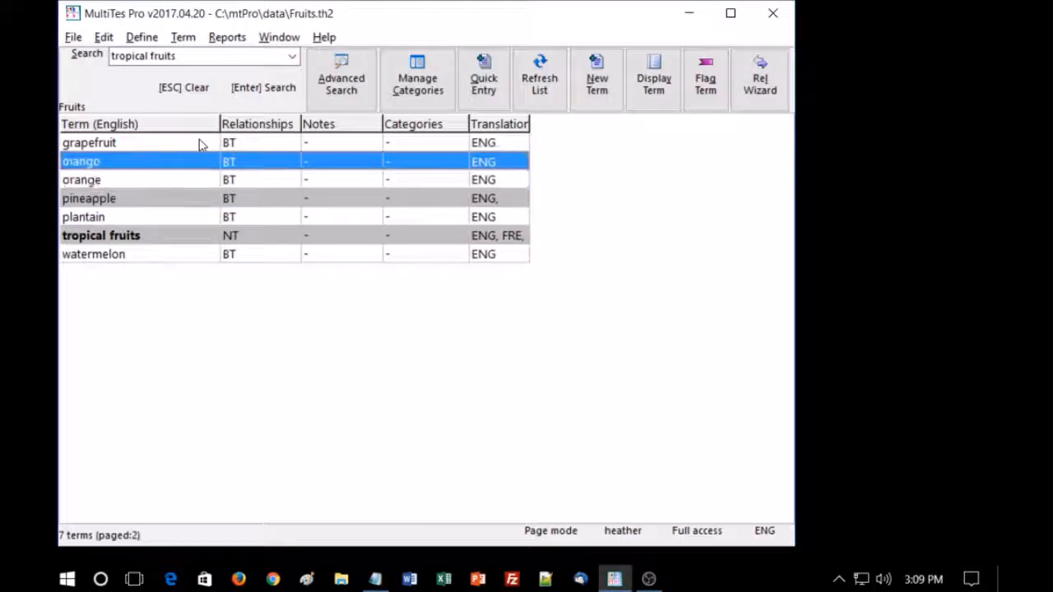
drag(527, 121, 639, 121)
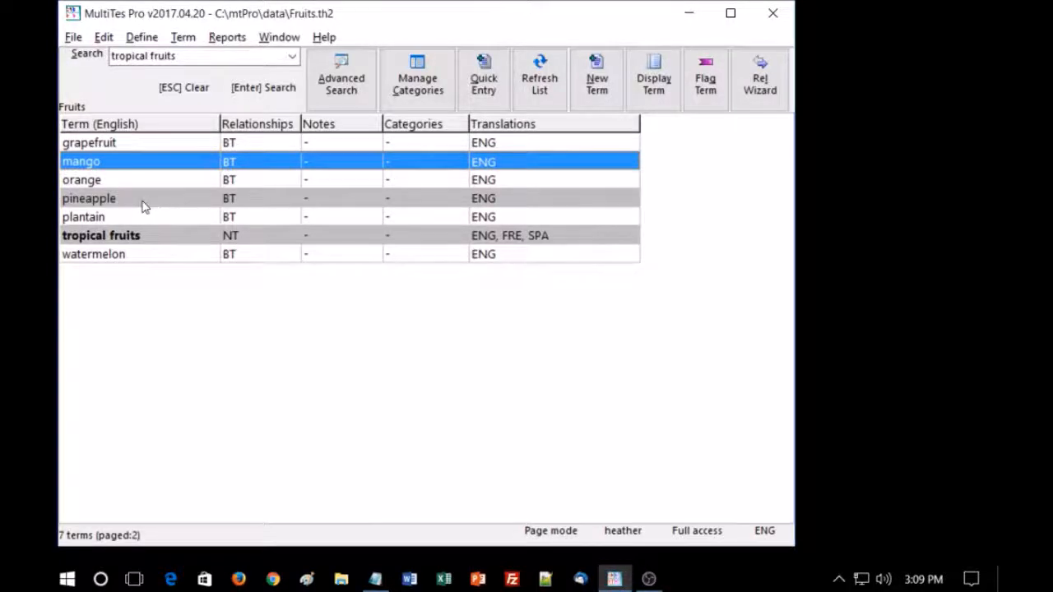
key(Up)
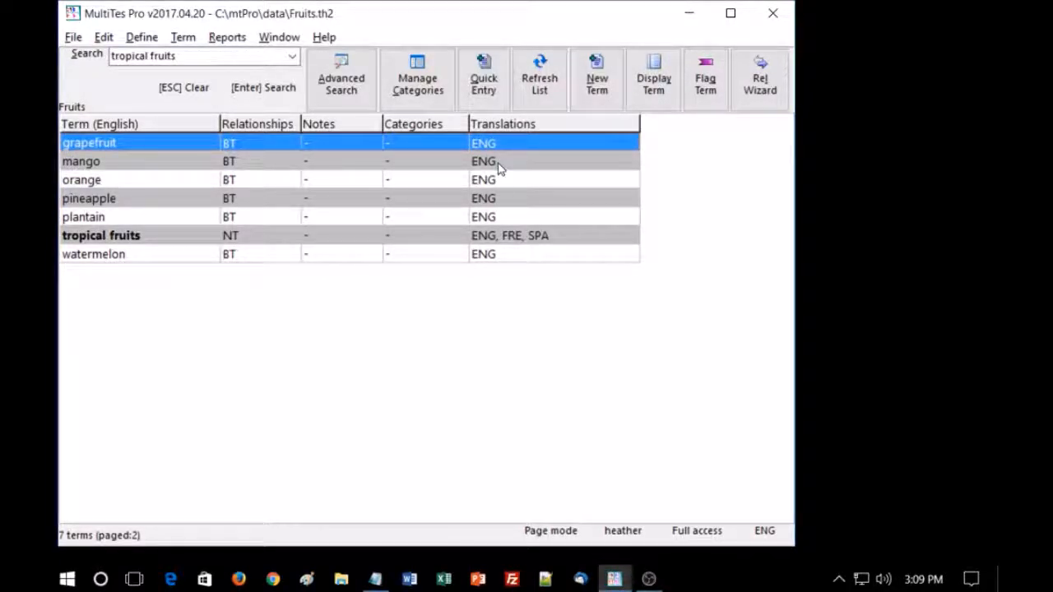
- Add "coconut" as a narrower term (NT) from the "tropical fruits" record using Add relationships
double_click(148, 239)
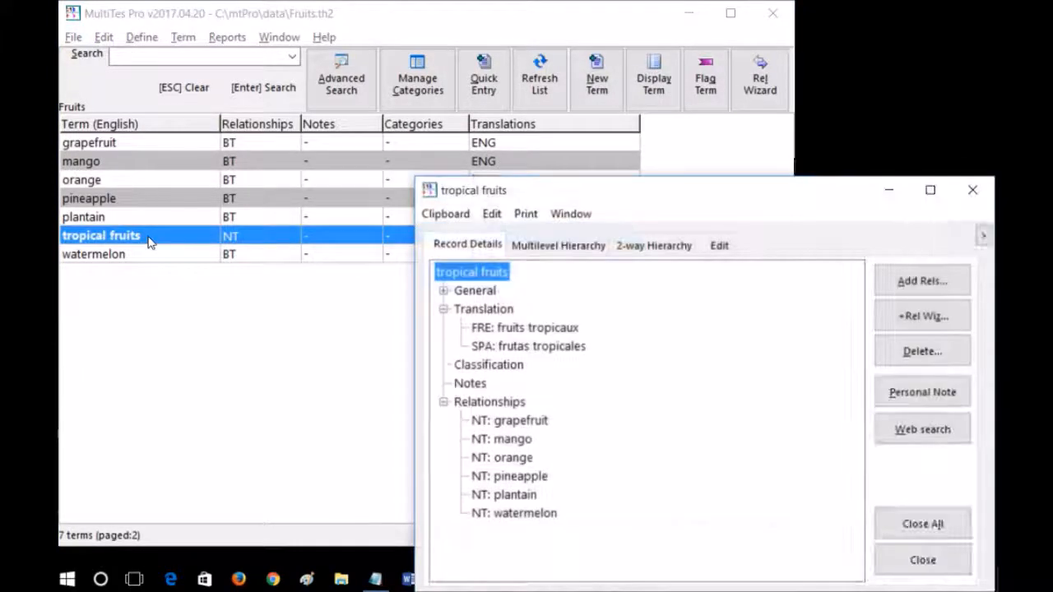
click(909, 282)
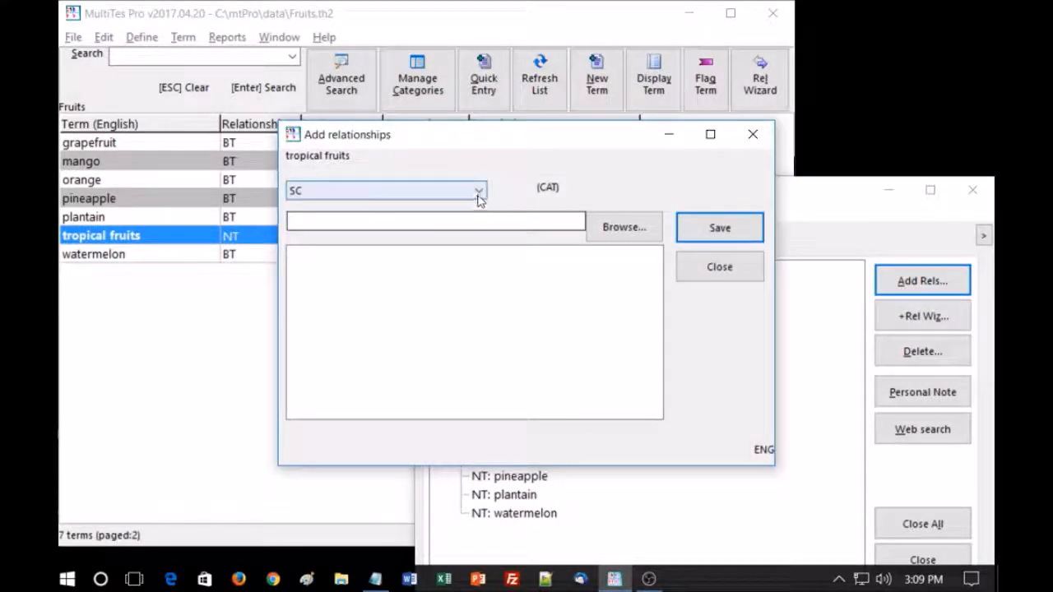
click(479, 192)
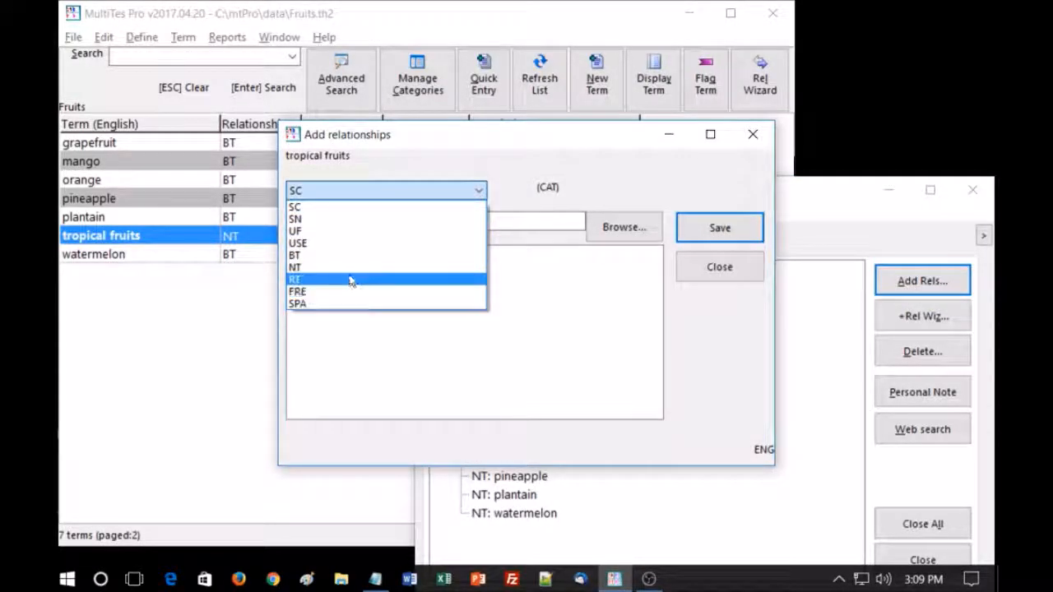
key(Escape)
key(n)
click(352, 219)
text(coco)
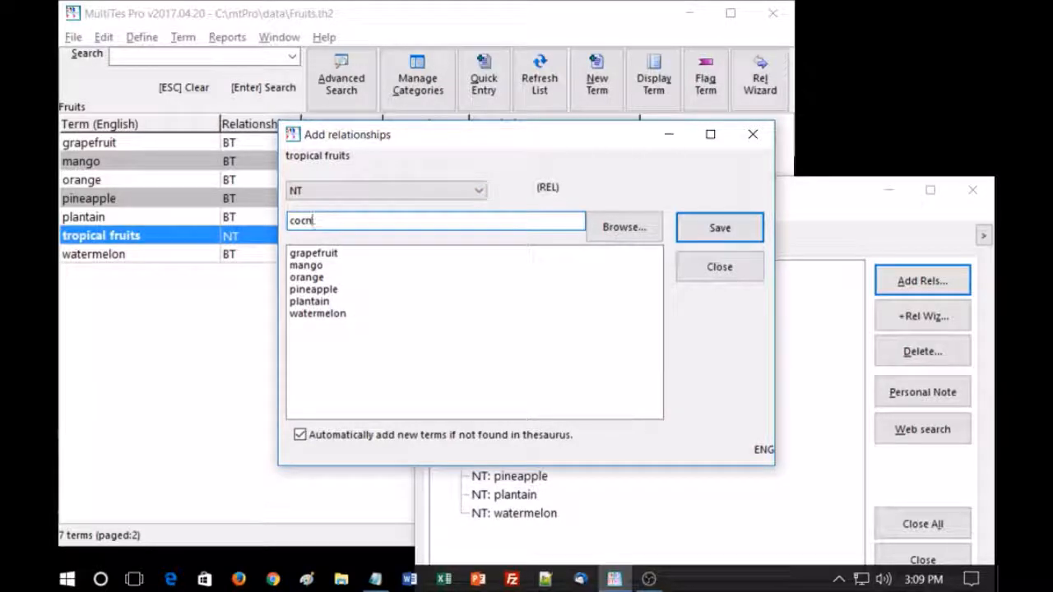
text(nut)
key(Return)
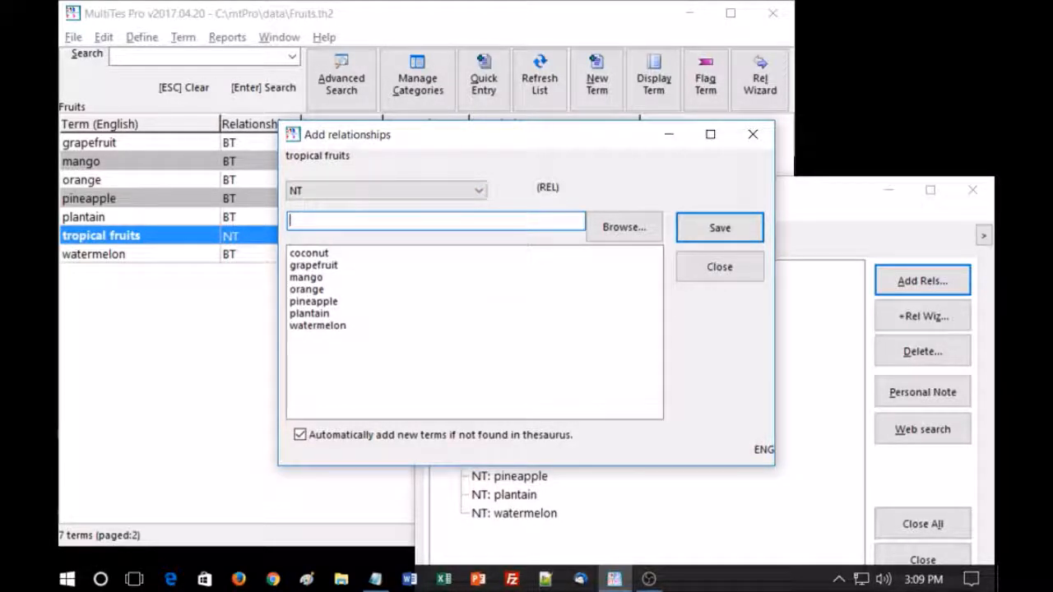
click(750, 270)
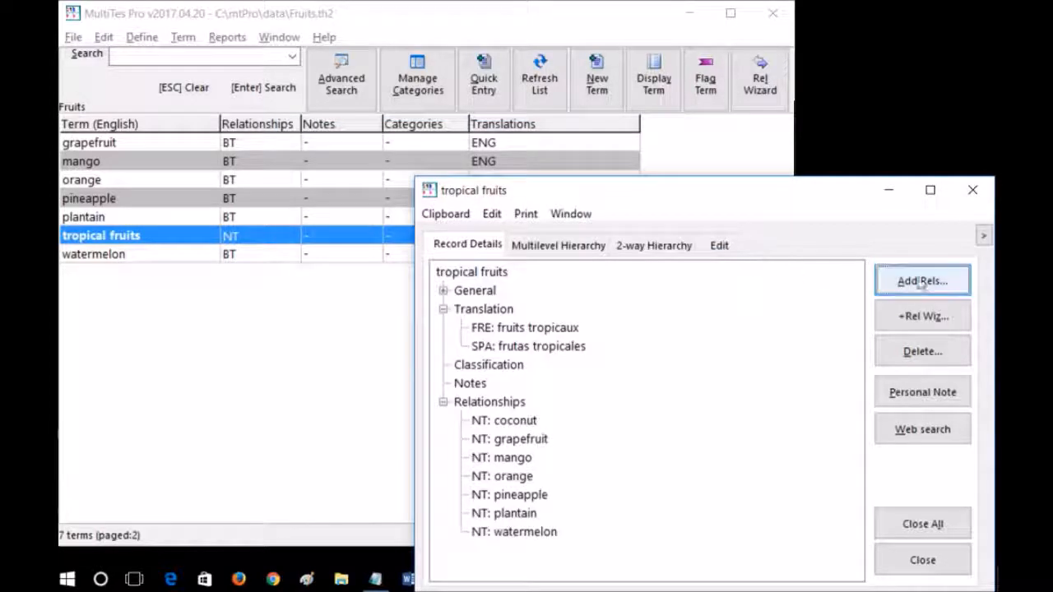
- Open the "coconut" record and add the Spanish translation "coco" with the Relationship Wizard
double_click(526, 422)
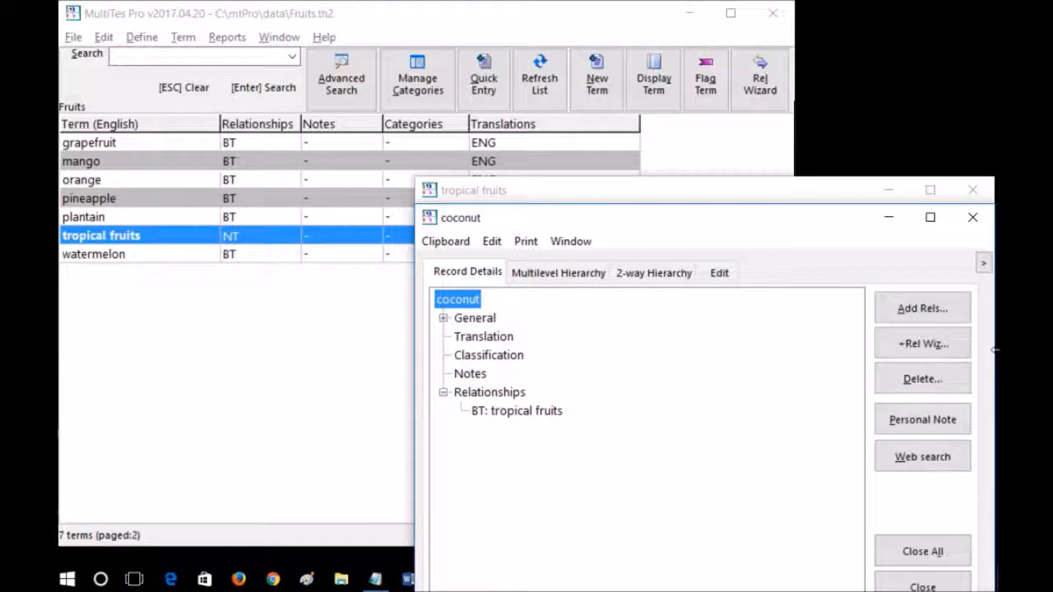
click(921, 347)
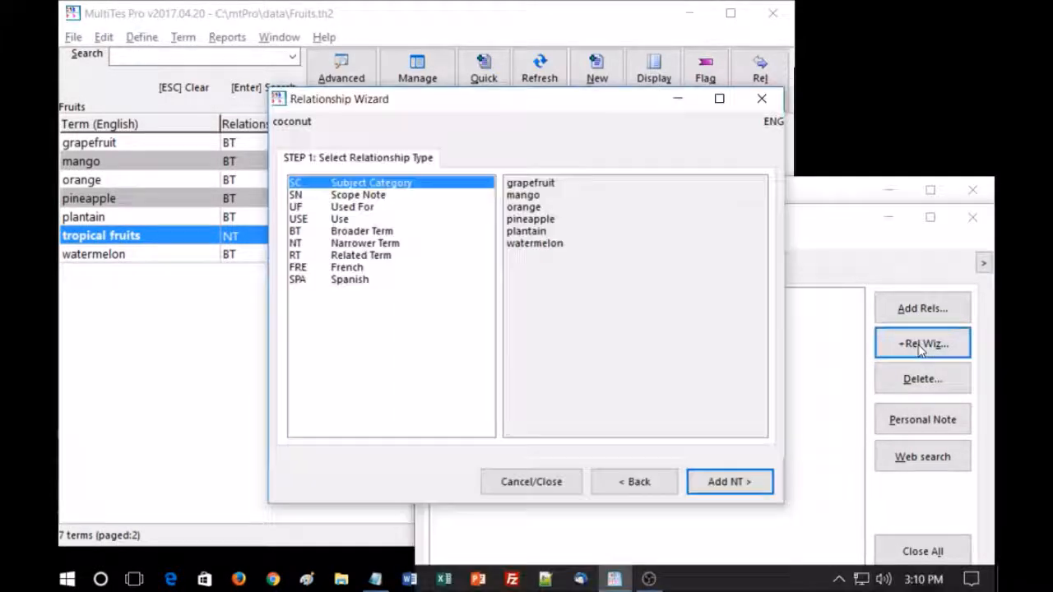
click(349, 280)
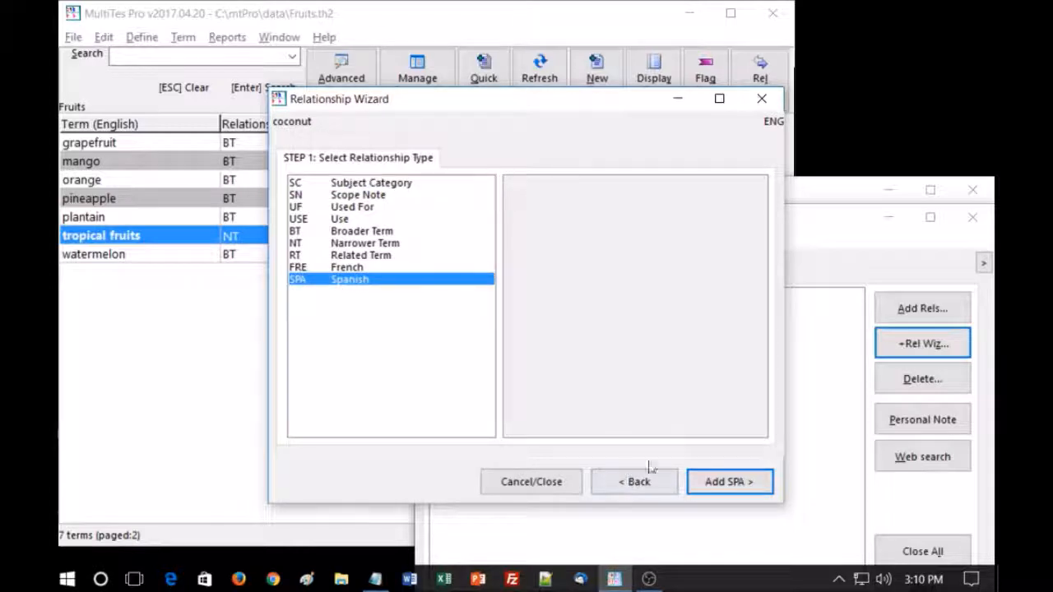
click(740, 481)
text(coco)
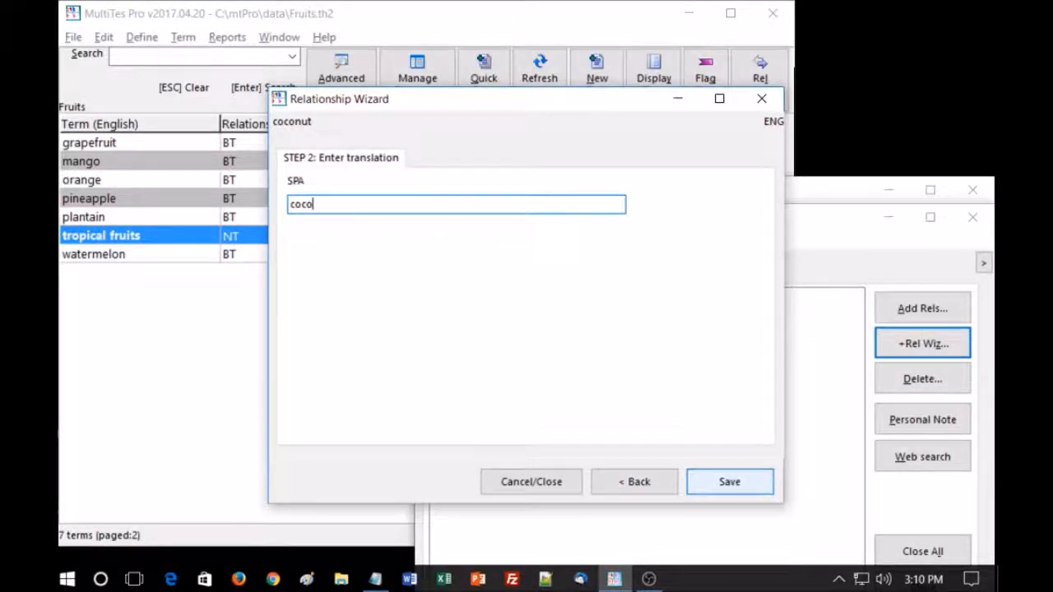
key(Return)
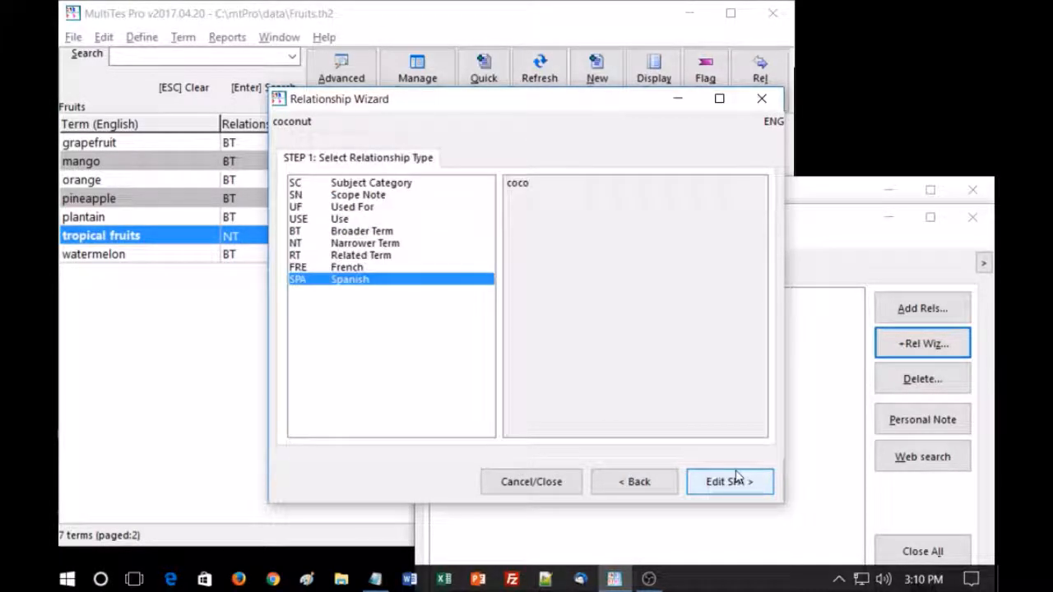
- Add the French translation "noix de coco" to "coconut" and close the Relationship Wizard
click(345, 269)
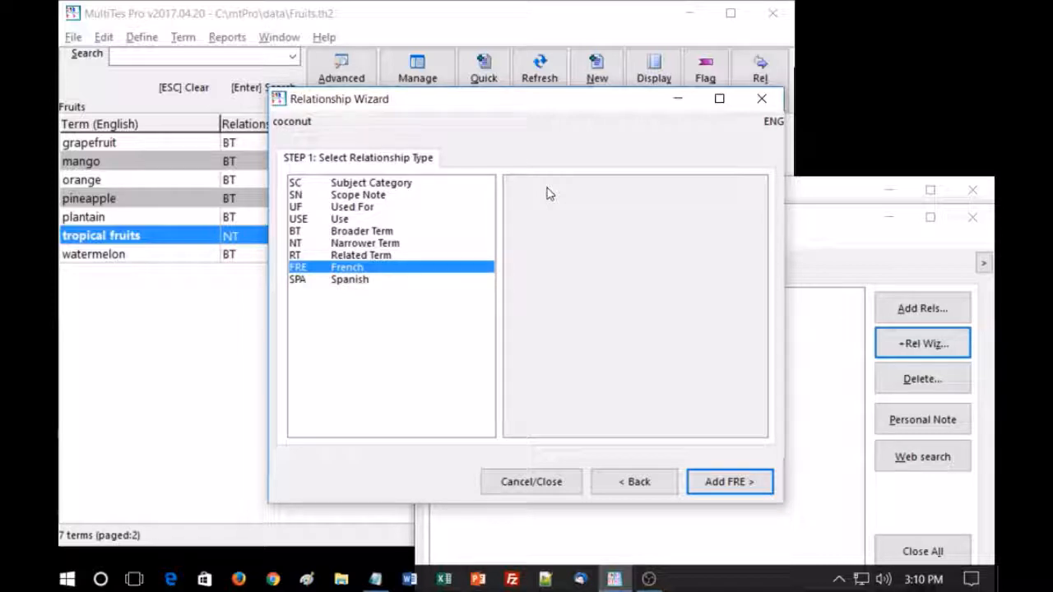
click(709, 484)
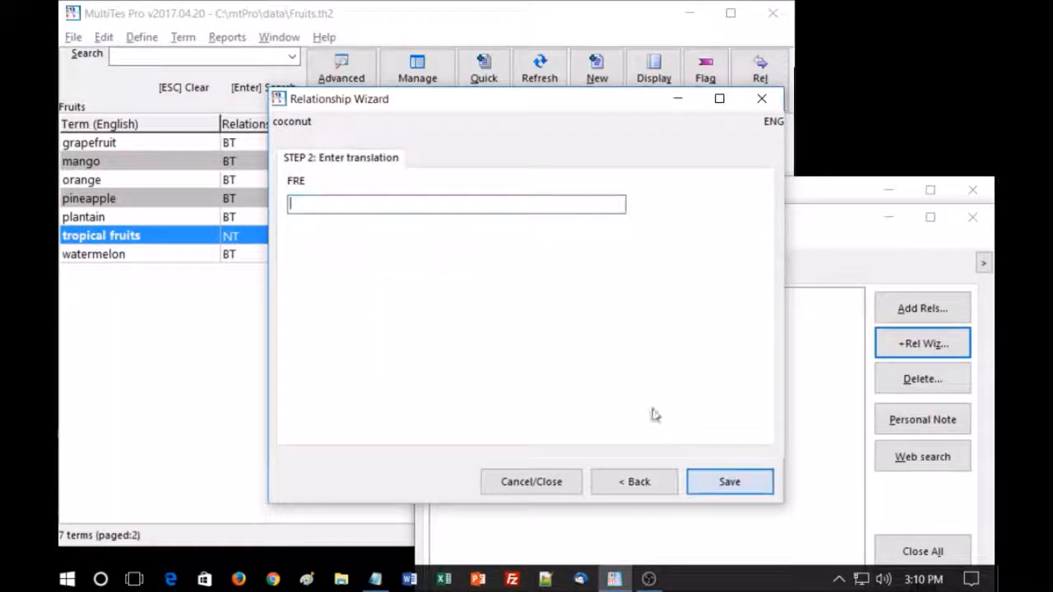
text(noix)
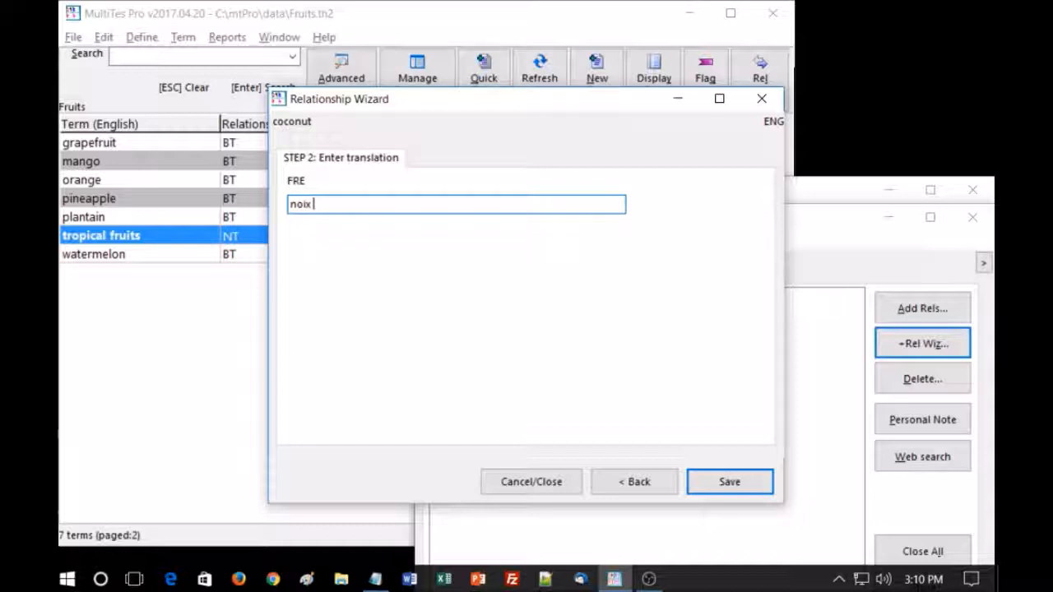
text( de coco)
key(Return)
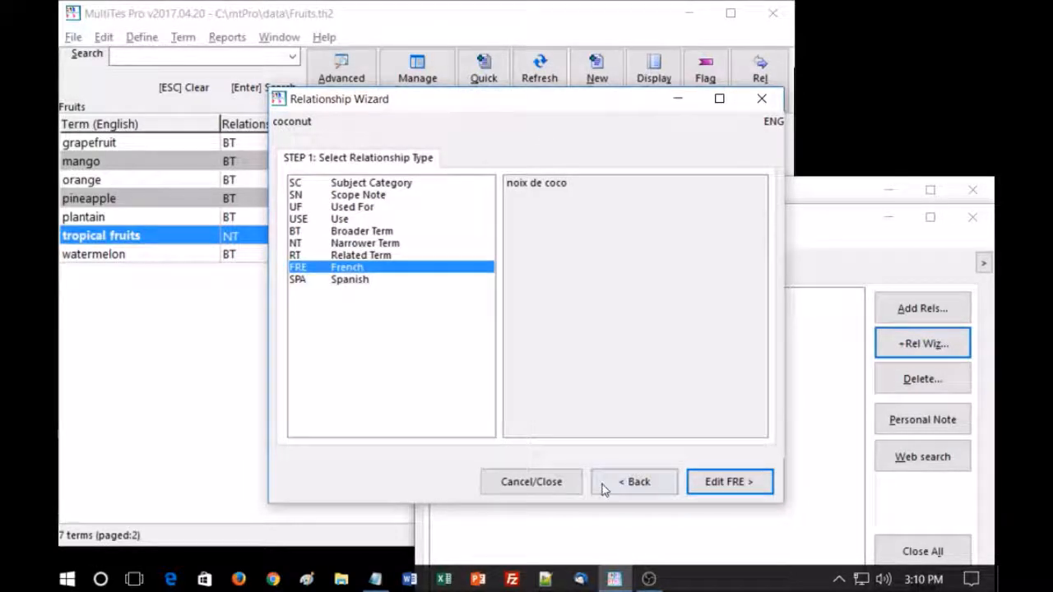
click(558, 484)
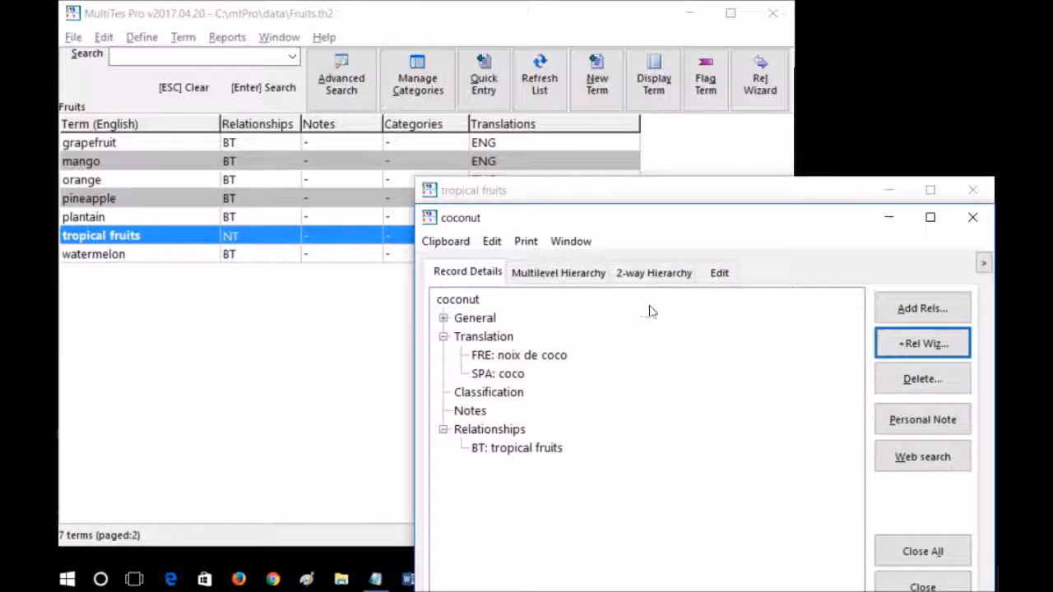
- Close all open term records, then refresh the term list and widen its Translations column
click(578, 247)
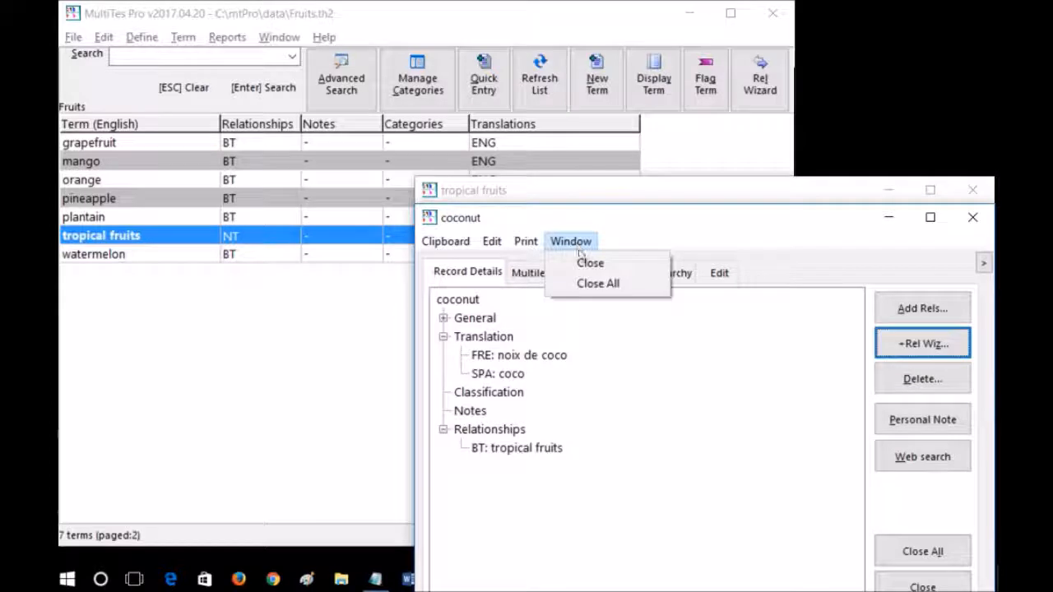
click(601, 288)
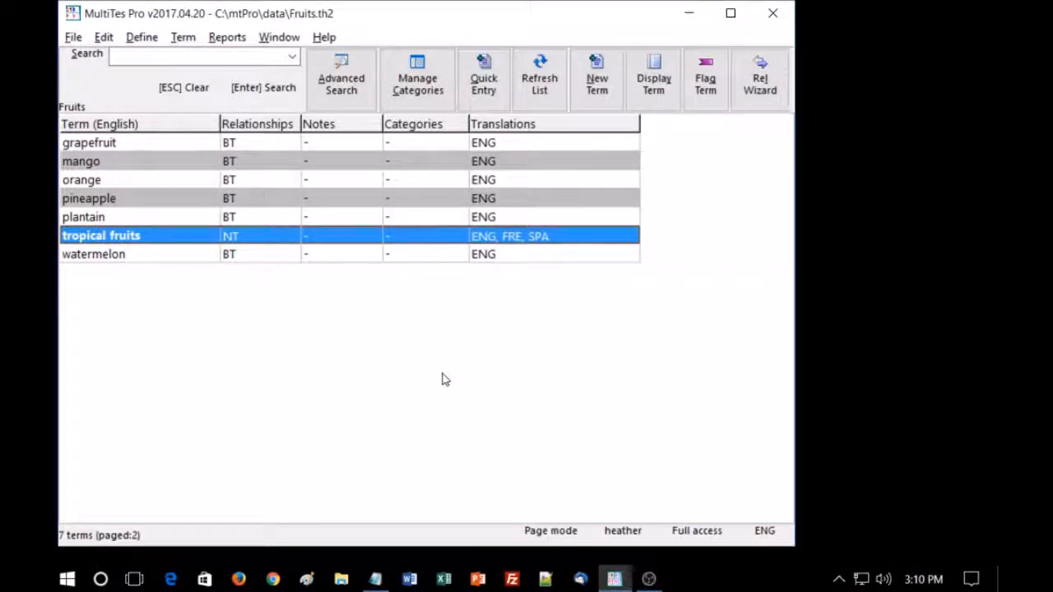
scroll(404, 282, up, 5)
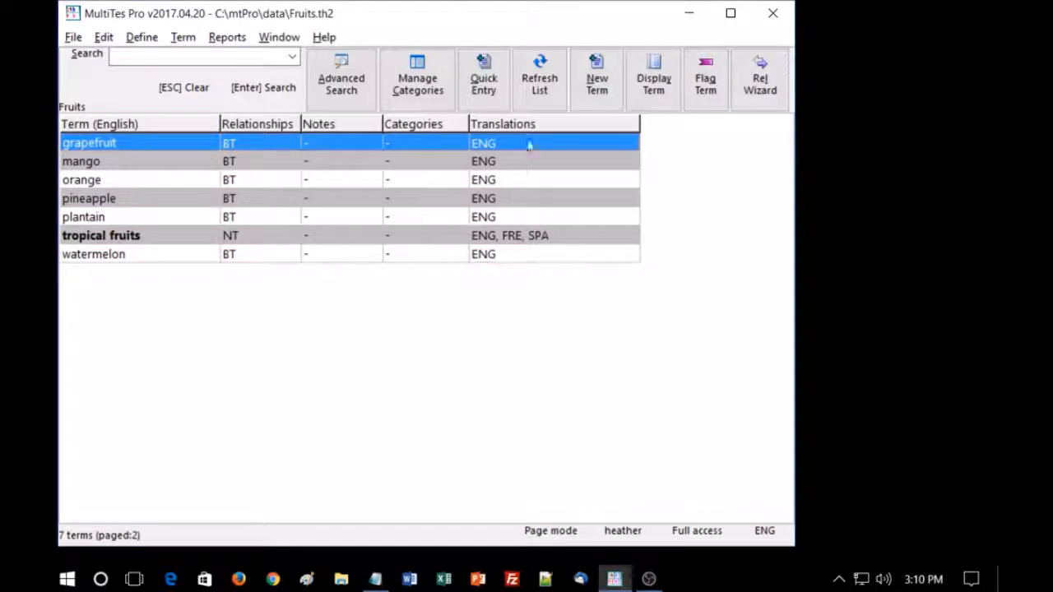
click(541, 89)
drag(530, 124, 571, 124)
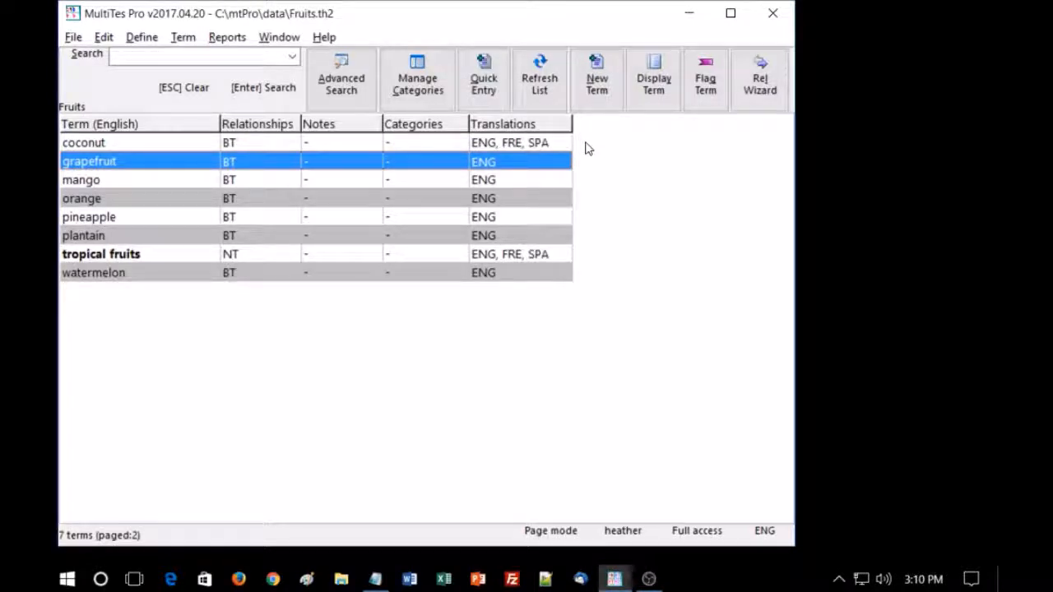
- Use Quick data entry to save "grapefruit" with the translations "FRE: pamplemousse" and "SPA: toronja"
click(183, 37)
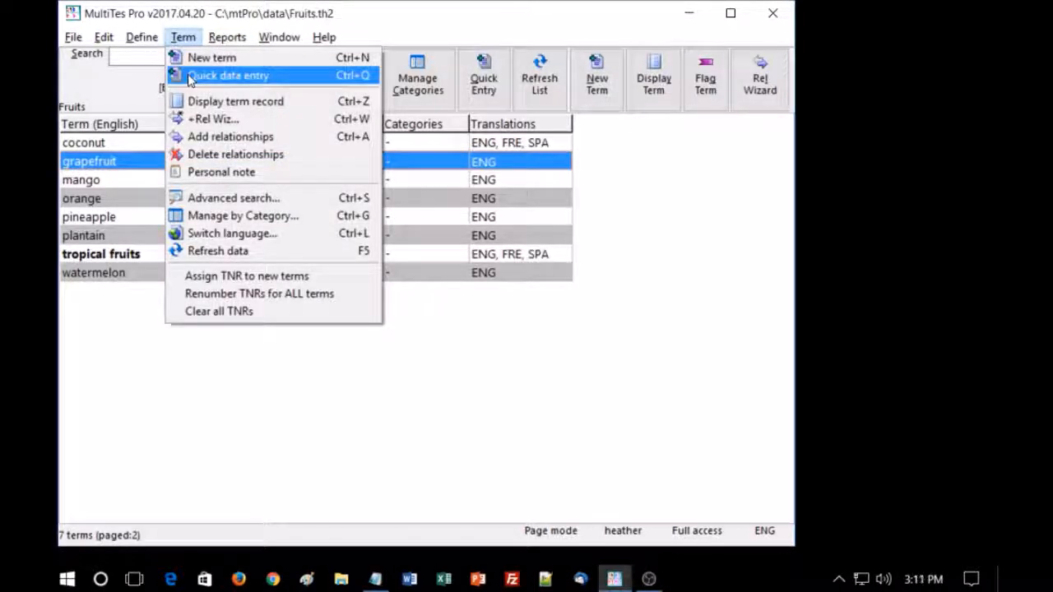
click(189, 76)
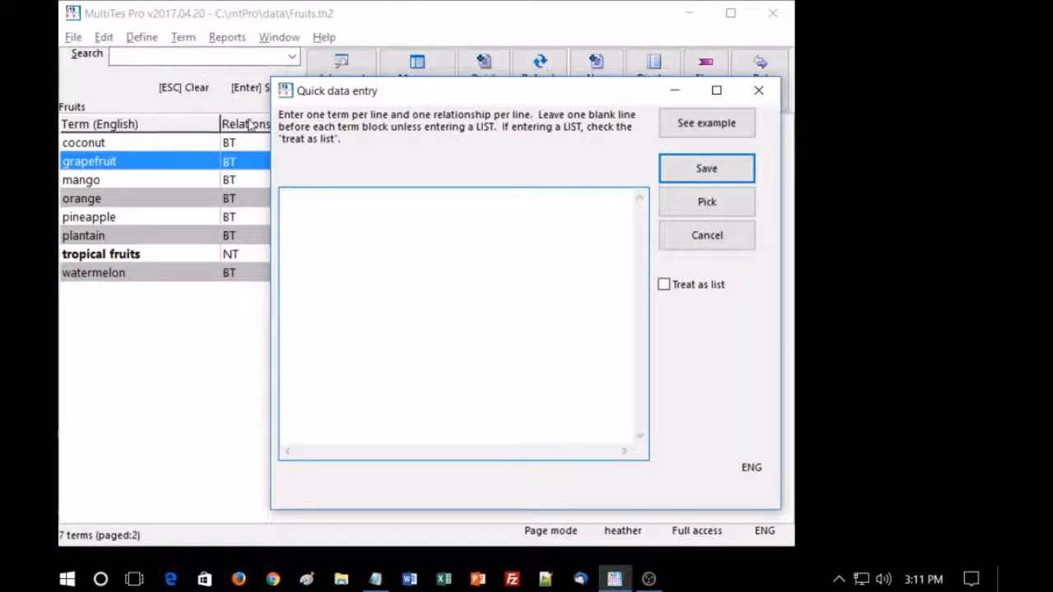
text(grapefruit)
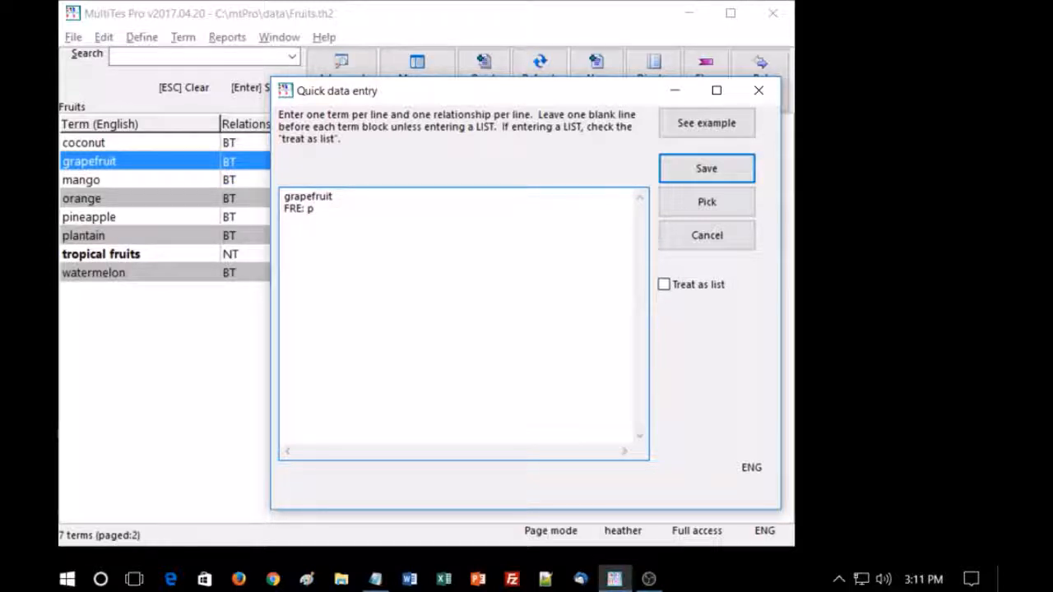
text(mplemousse)
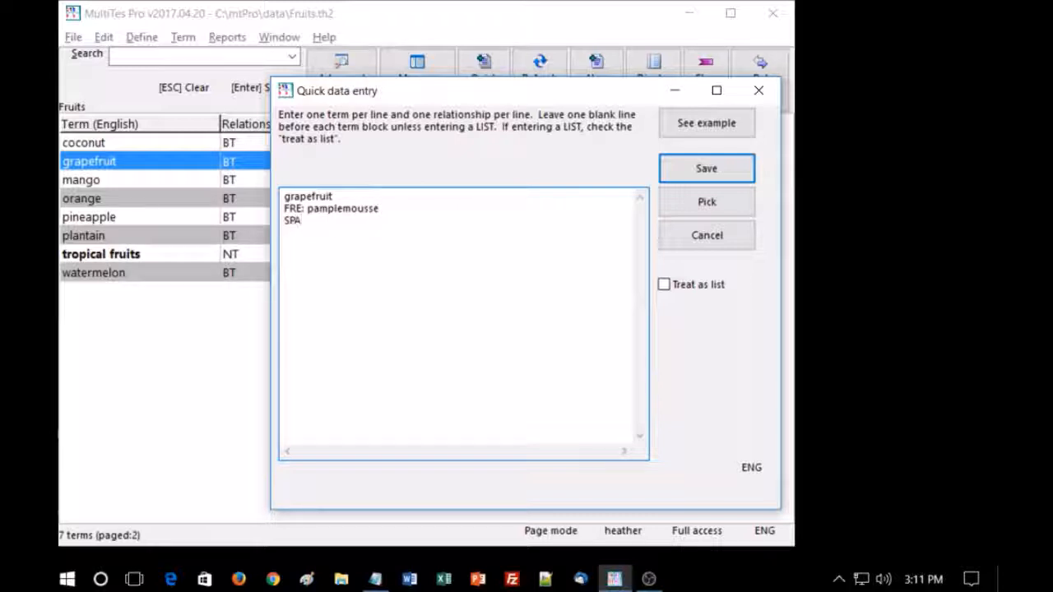
text( torom)
text(ja)
key(Return)
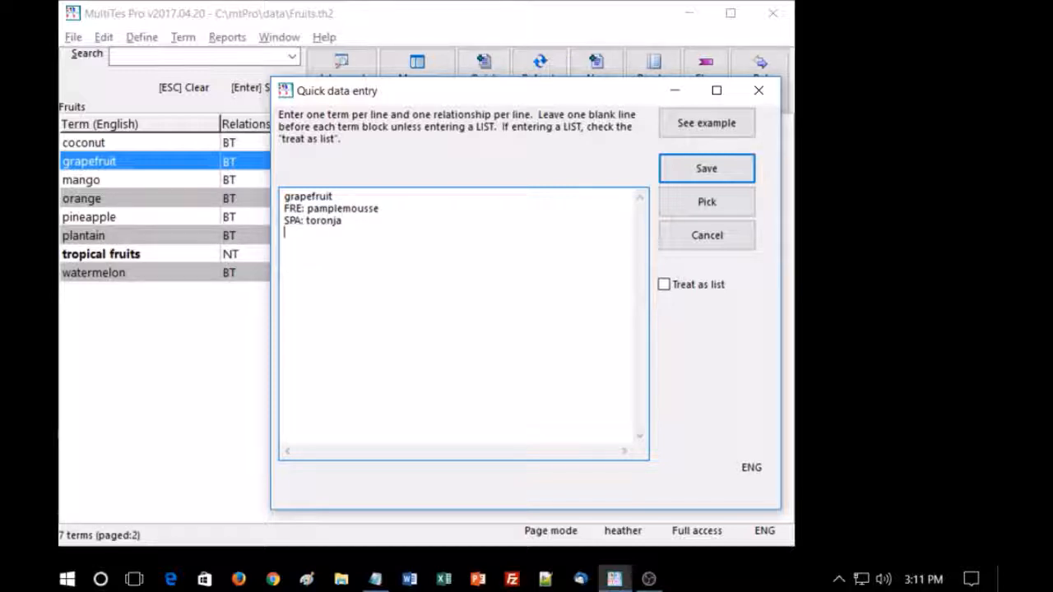
click(708, 170)
- Widen the Translations column and check the translations in the "grapefruit" record, closing the record when done
drag(531, 123, 601, 123)
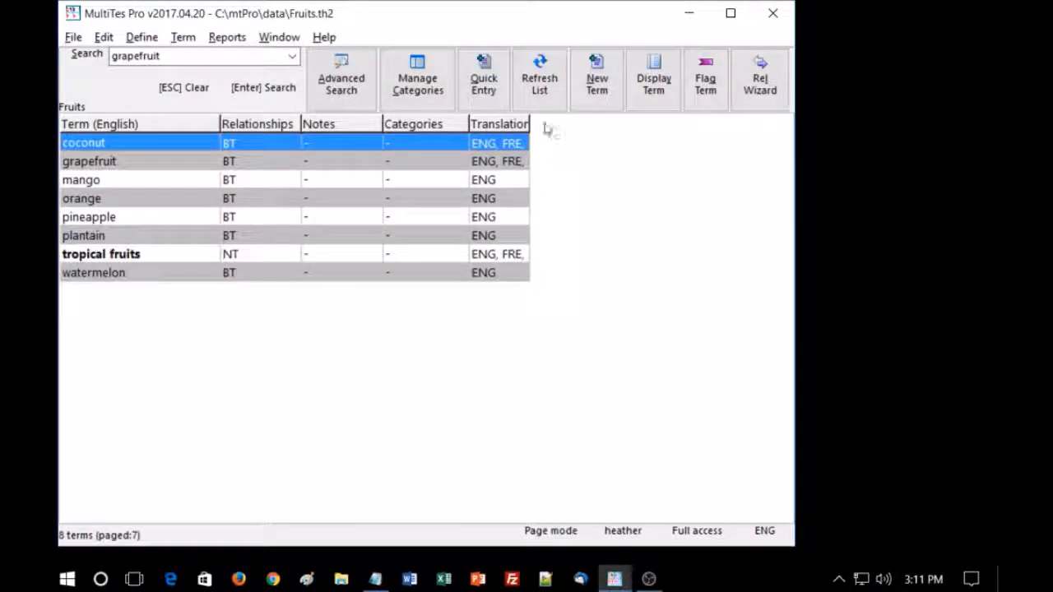
drag(529, 123, 622, 123)
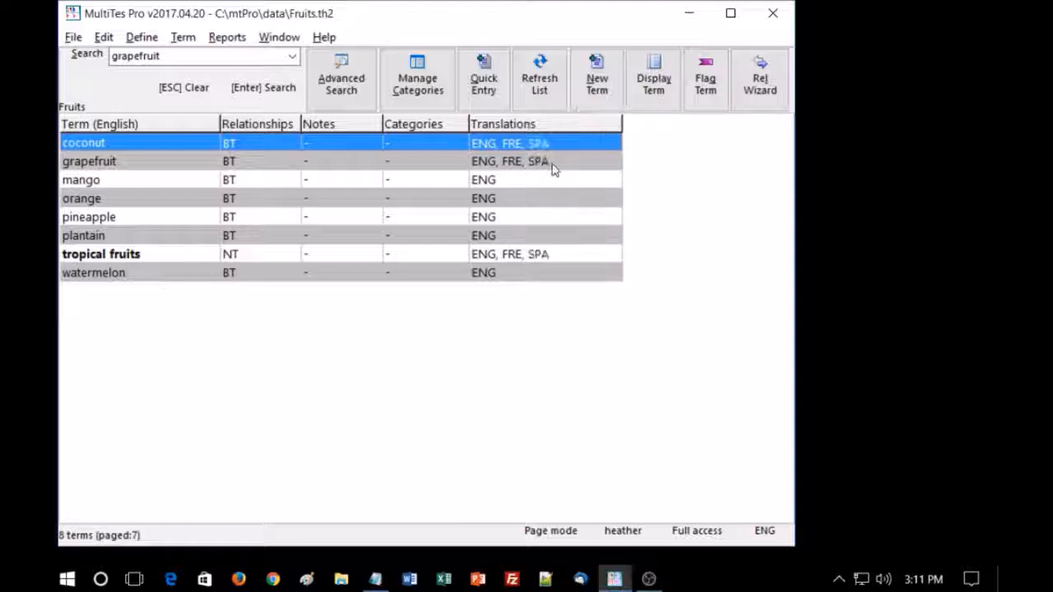
double_click(110, 165)
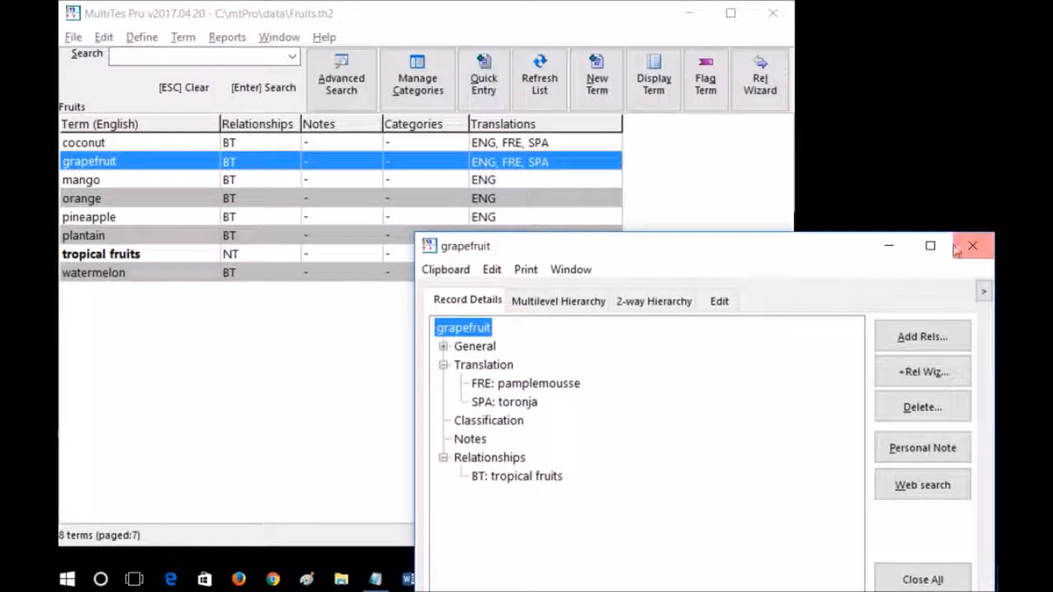
click(971, 247)
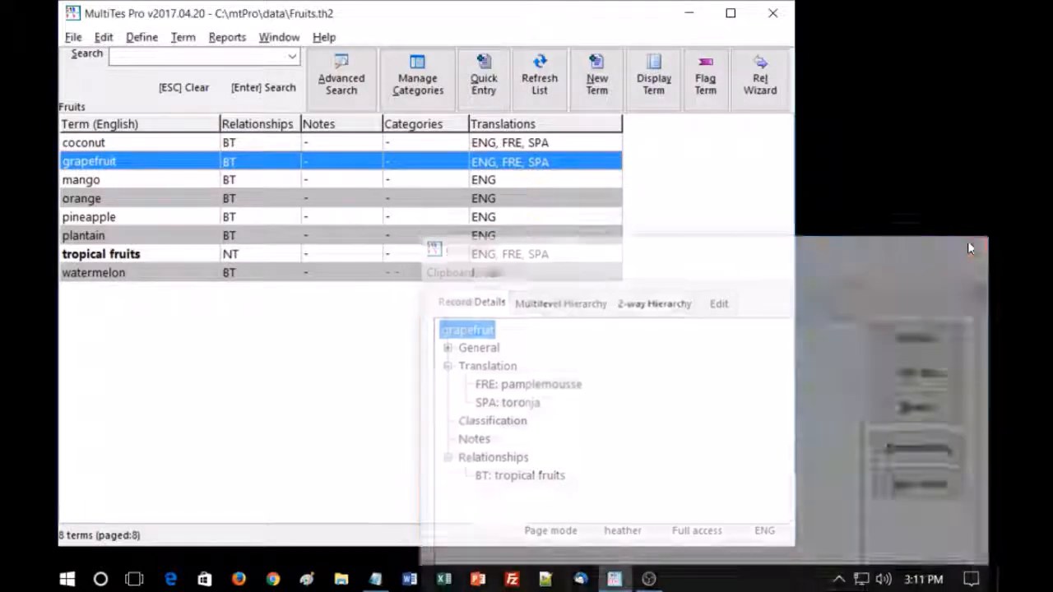
- Copy the mango, orange, pineapple, plantain and watermelon blocks with SPA and FRE translations from the Notepad file into Quick data entry and save them
click(183, 37)
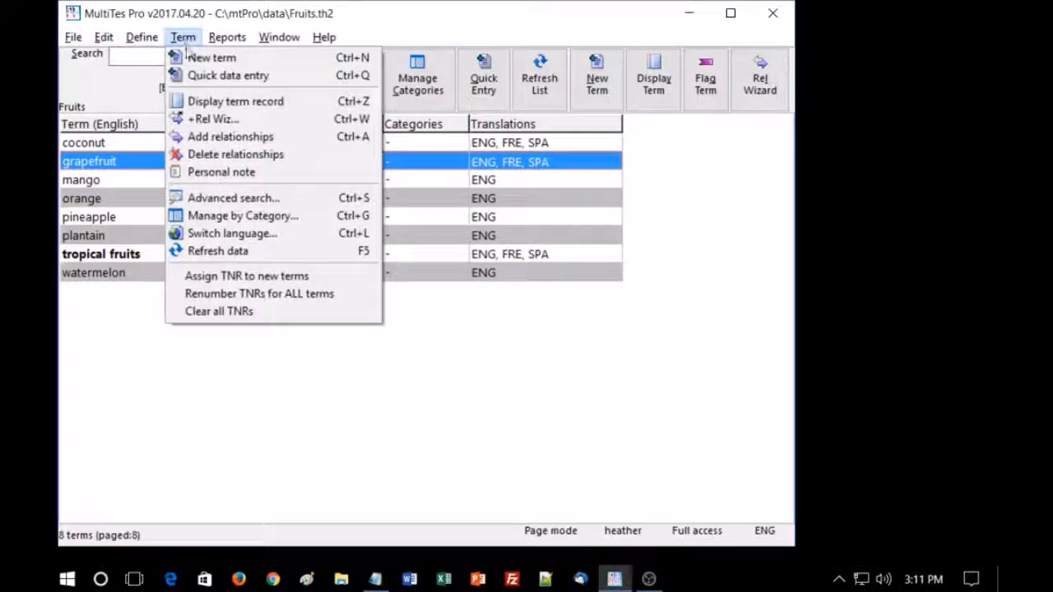
click(190, 73)
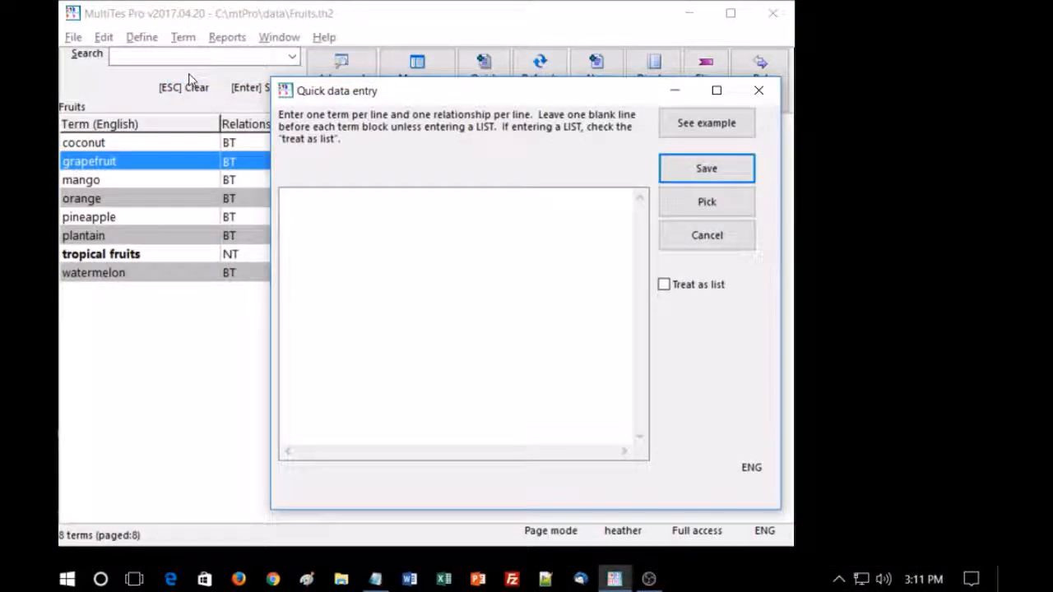
click(375, 579)
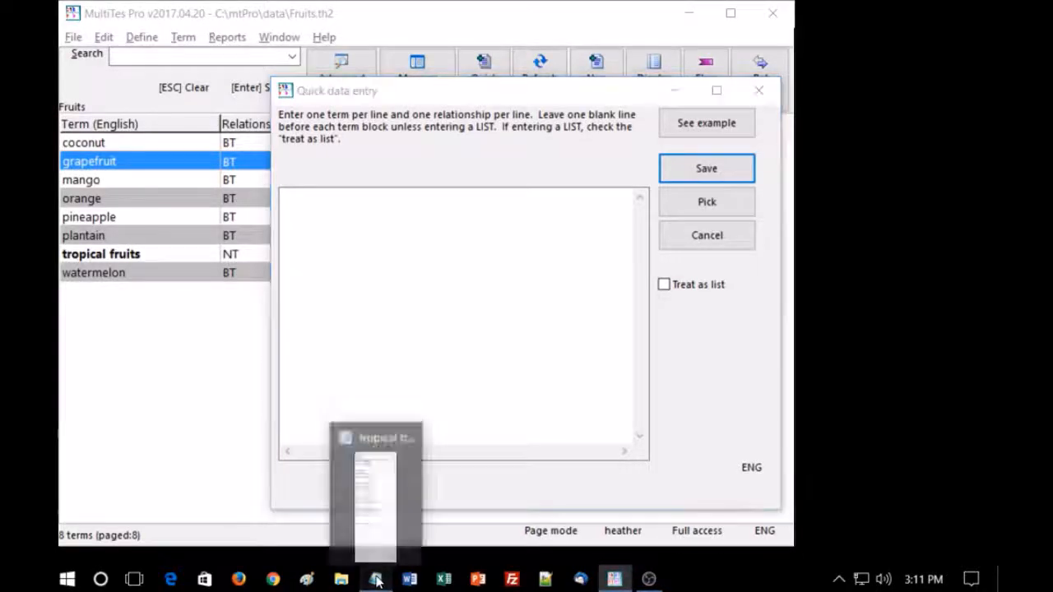
drag(946, 352, 847, 55)
key(ctrl+c)
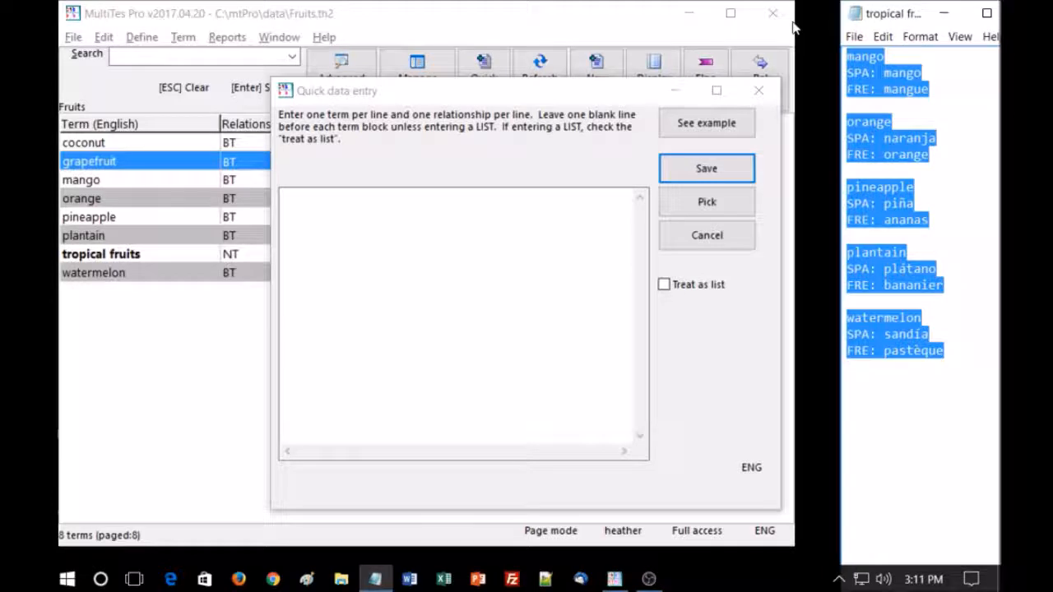
click(391, 317)
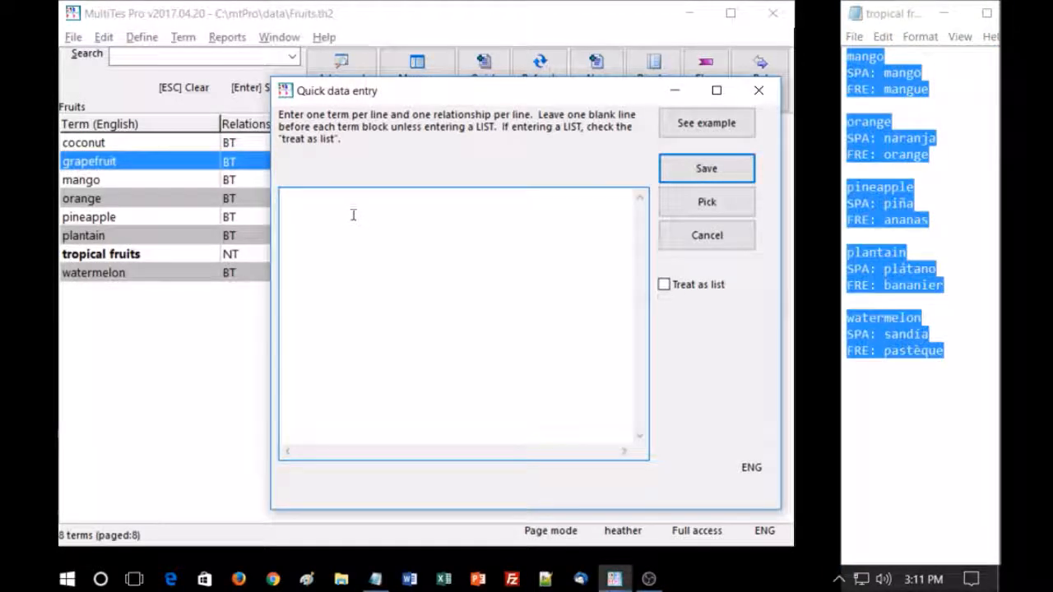
key(ctrl+v)
click(705, 169)
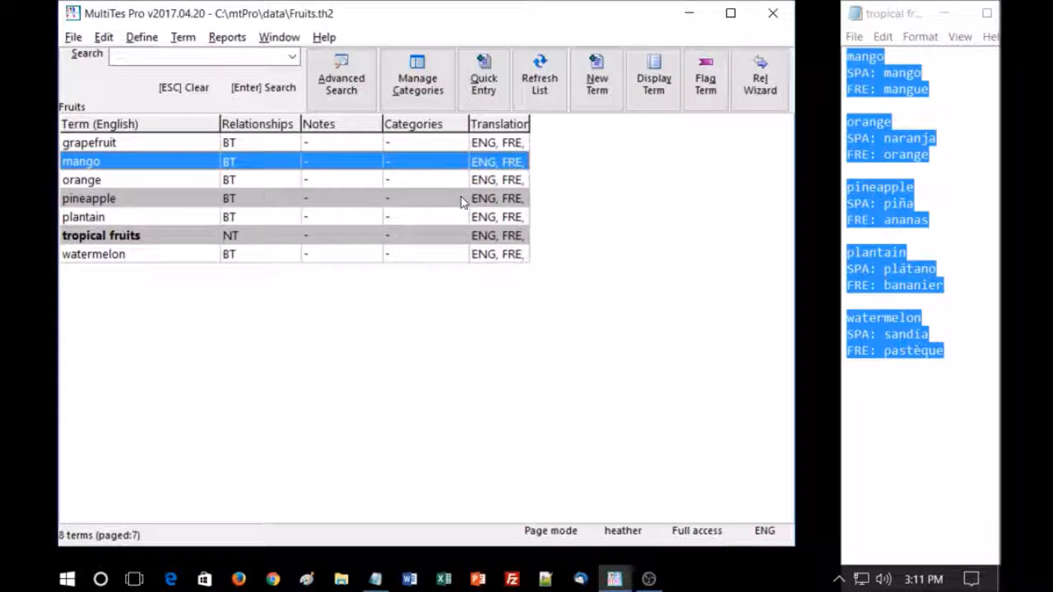
drag(532, 123, 627, 127)
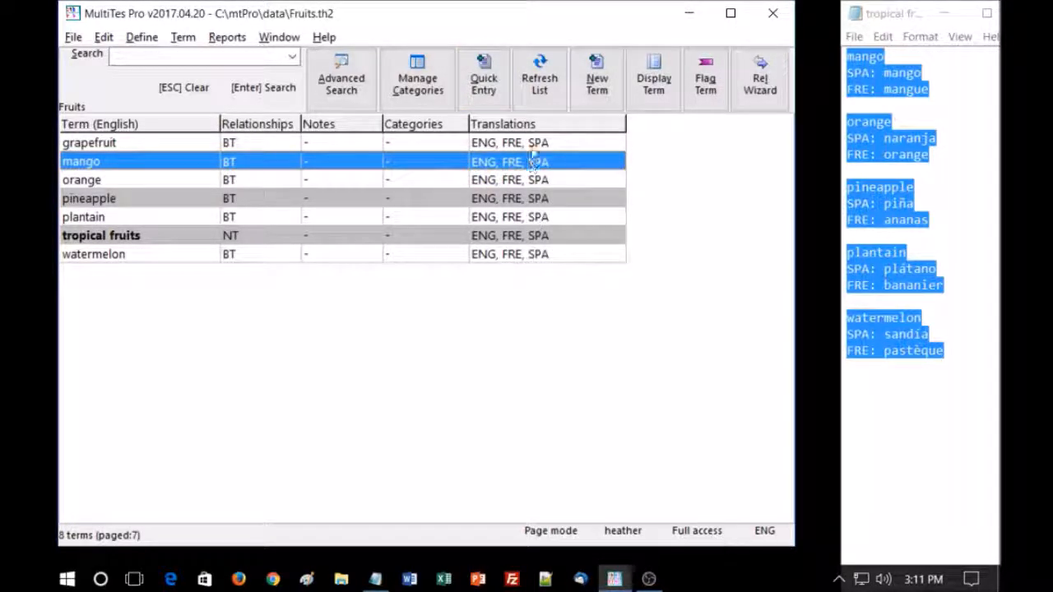
- Show the clipboard contents to review the copied term blocks, close the display and minimize the Notepad file
click(103, 38)
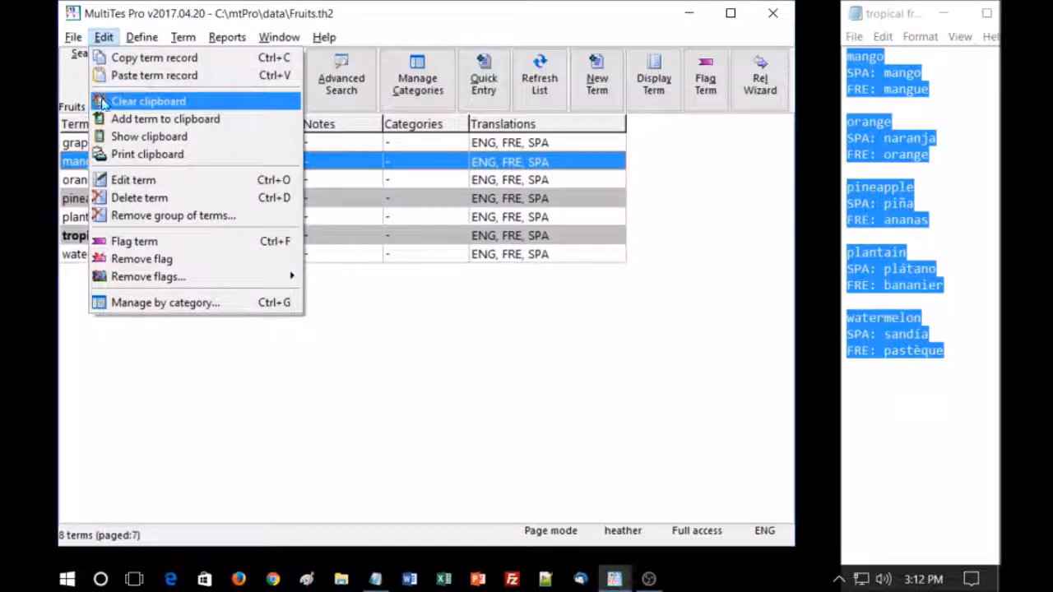
click(112, 140)
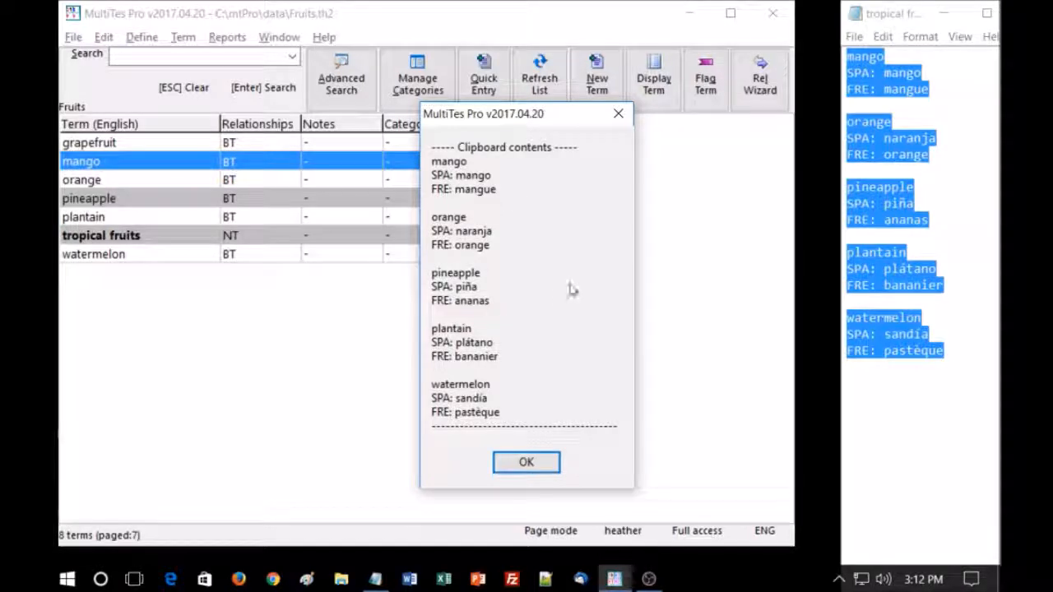
click(553, 465)
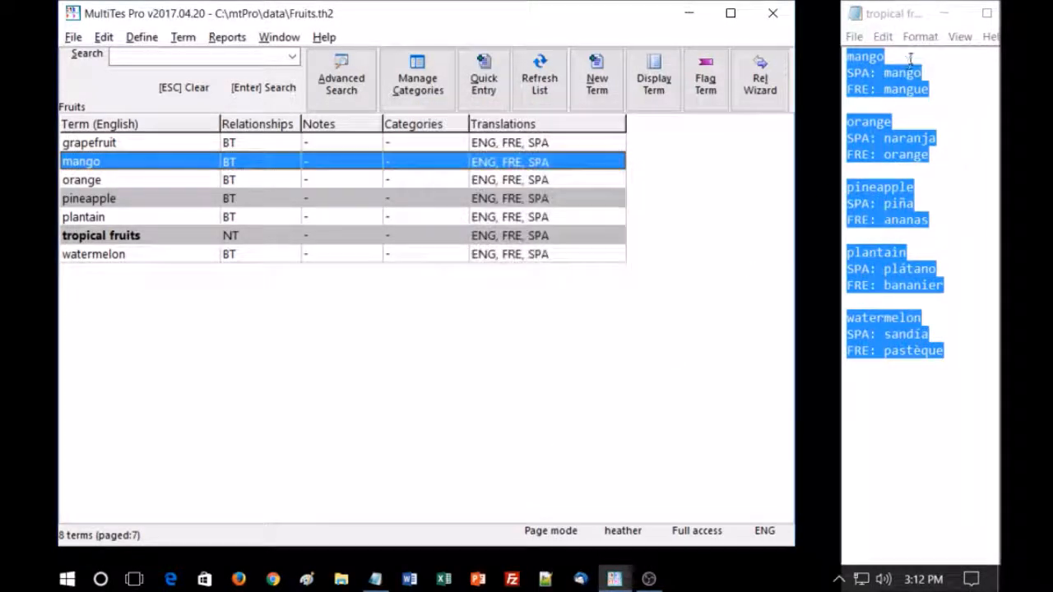
click(944, 13)
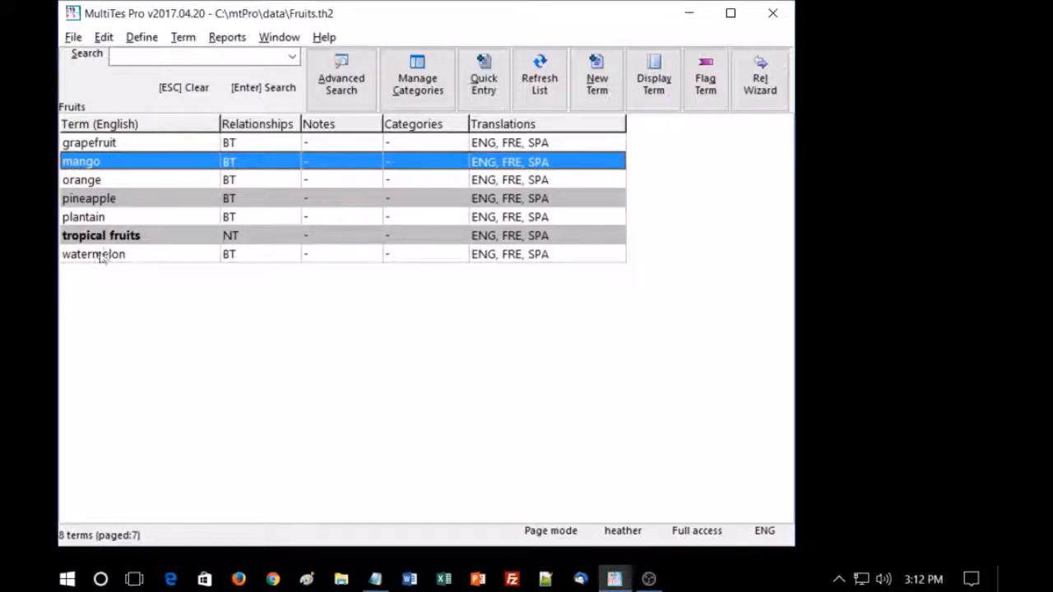
- Set French (FRE) as the active language of the Fruits thesaurus
click(143, 39)
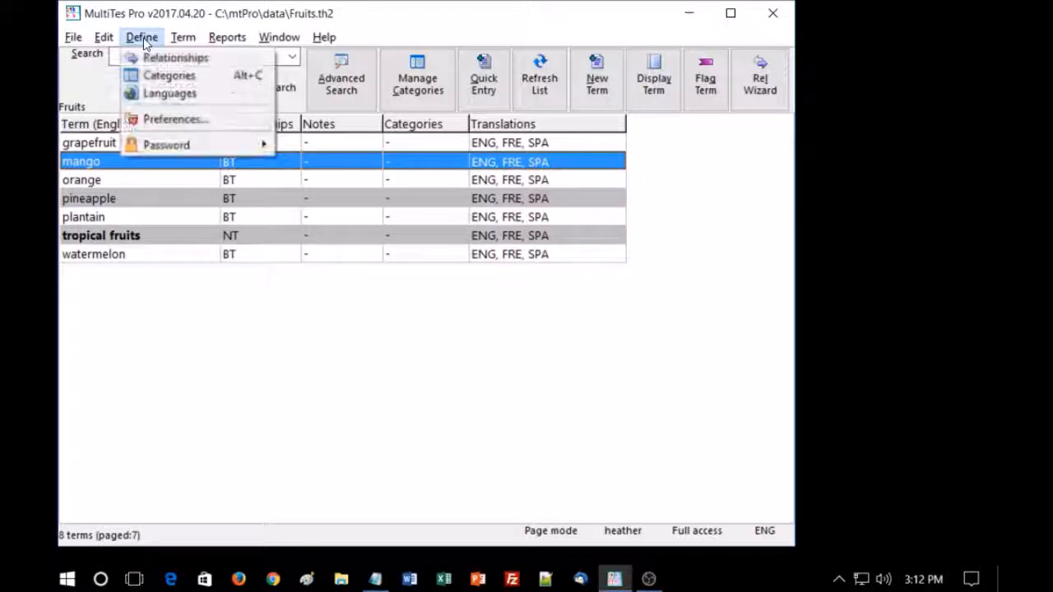
click(149, 95)
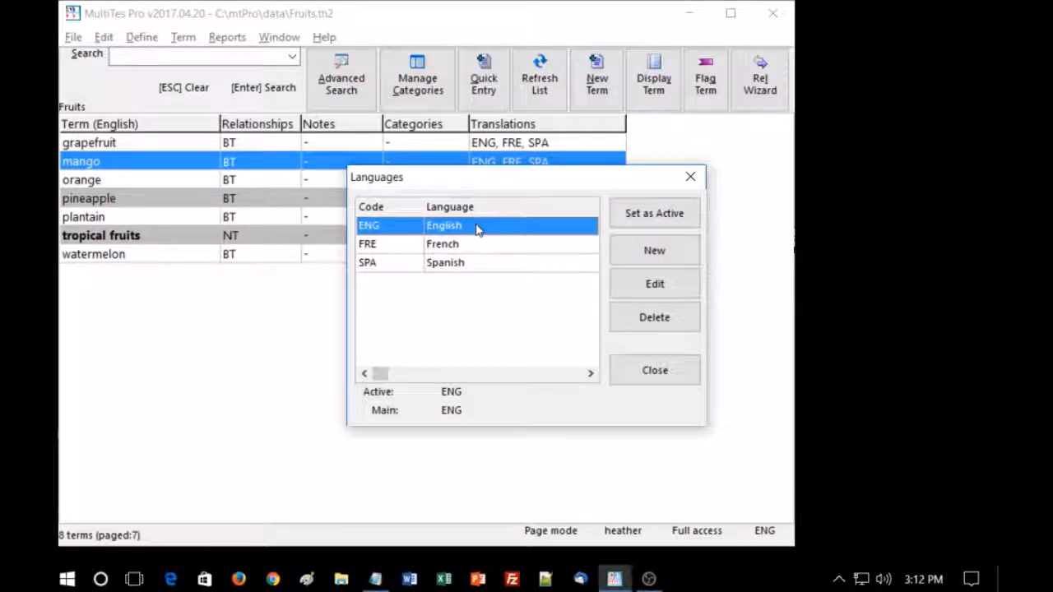
click(455, 245)
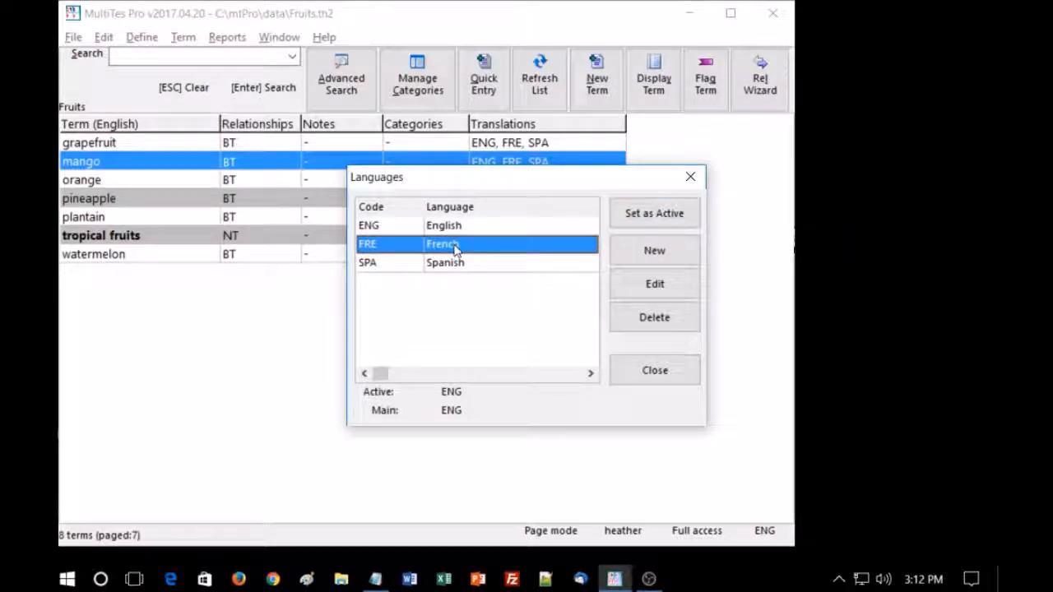
click(639, 221)
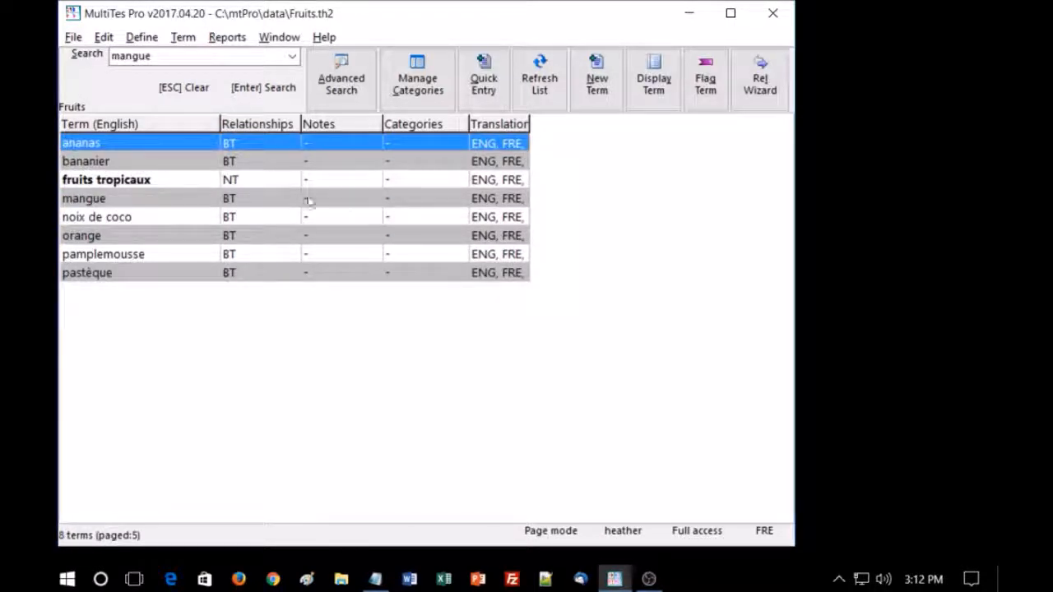
- Switch the thesaurus's active language to Spanish (SPA) and widen the Translations column to show all language codes
click(140, 38)
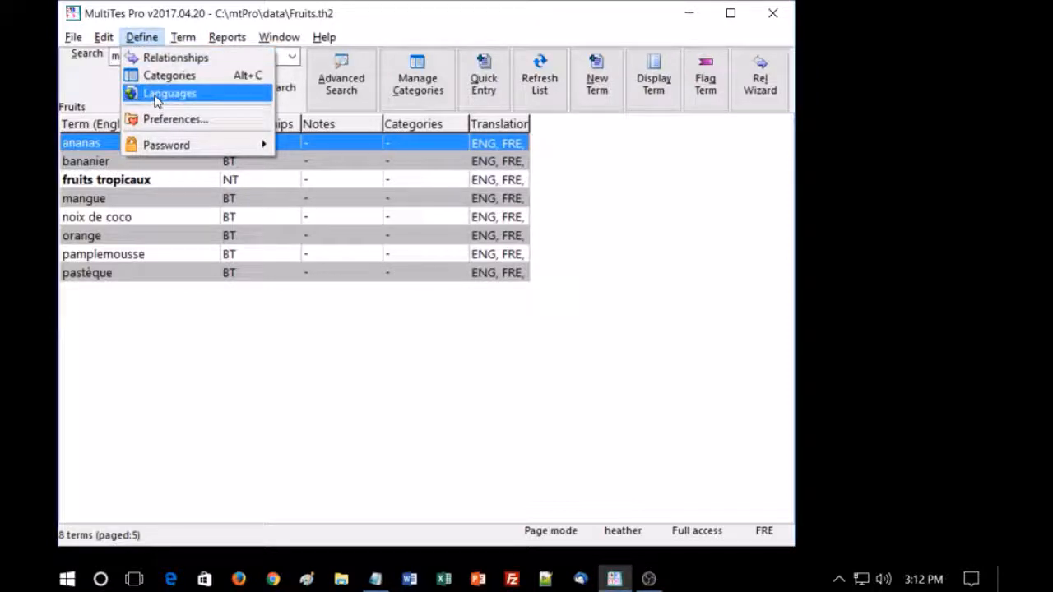
click(156, 93)
click(466, 263)
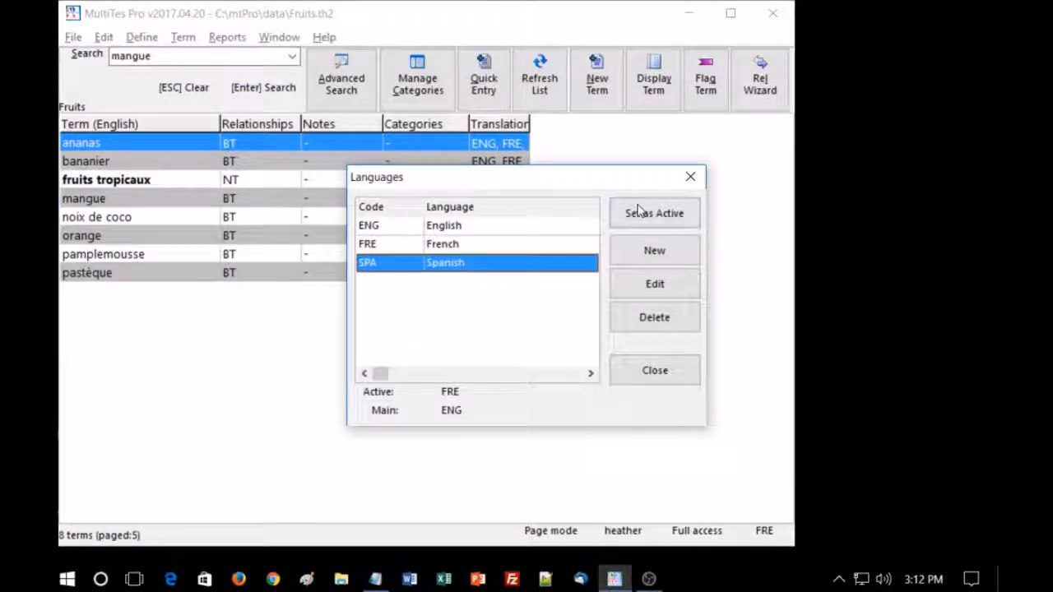
click(642, 214)
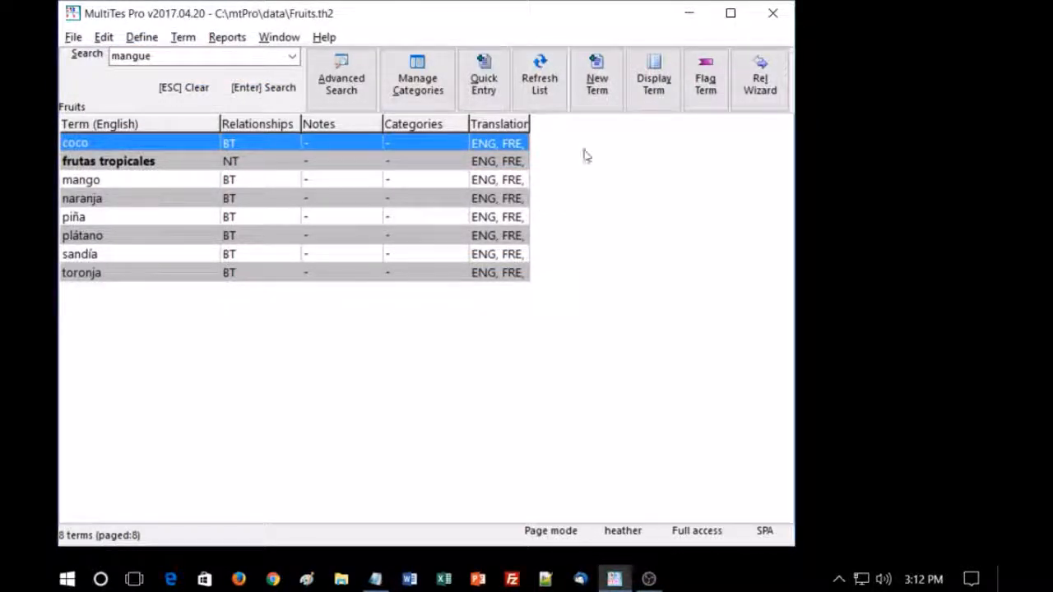
drag(530, 124, 604, 124)
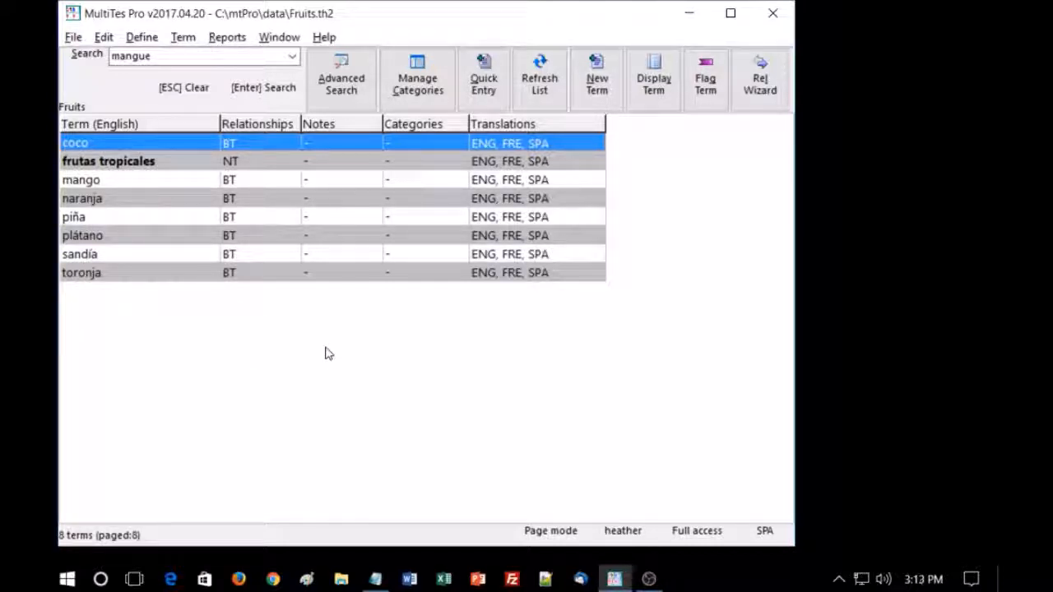
- Set up a Report generator report of the Spanish terms that includes Broader Term, Narrower Term, English and French
click(228, 39)
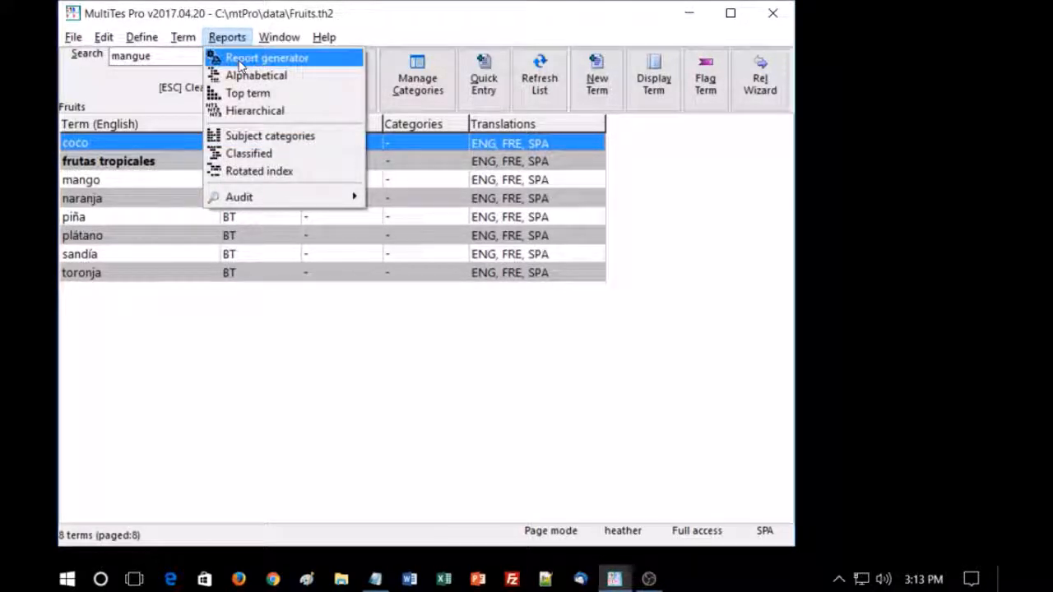
click(238, 60)
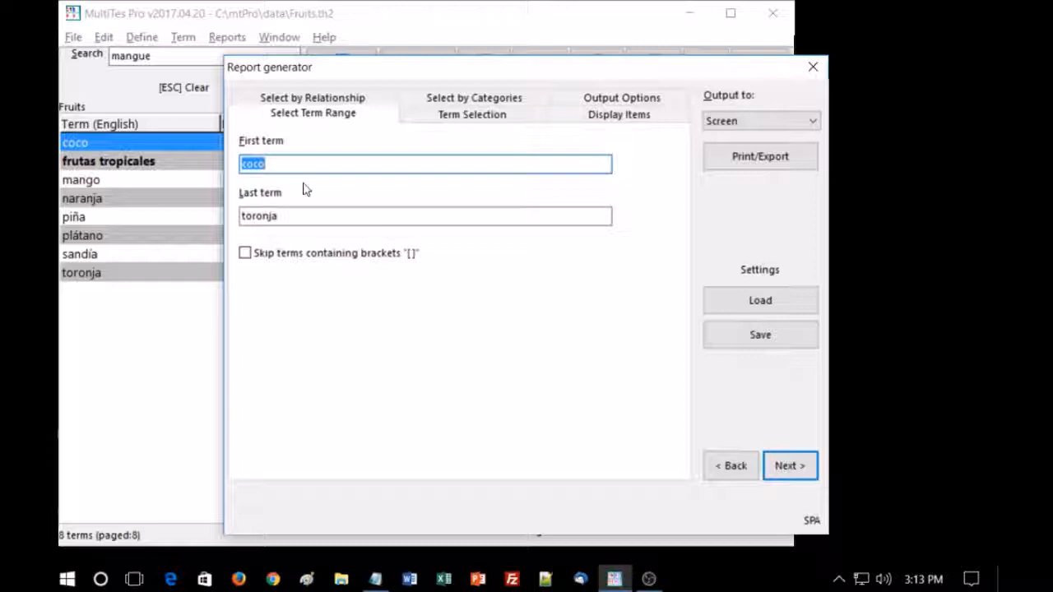
click(618, 117)
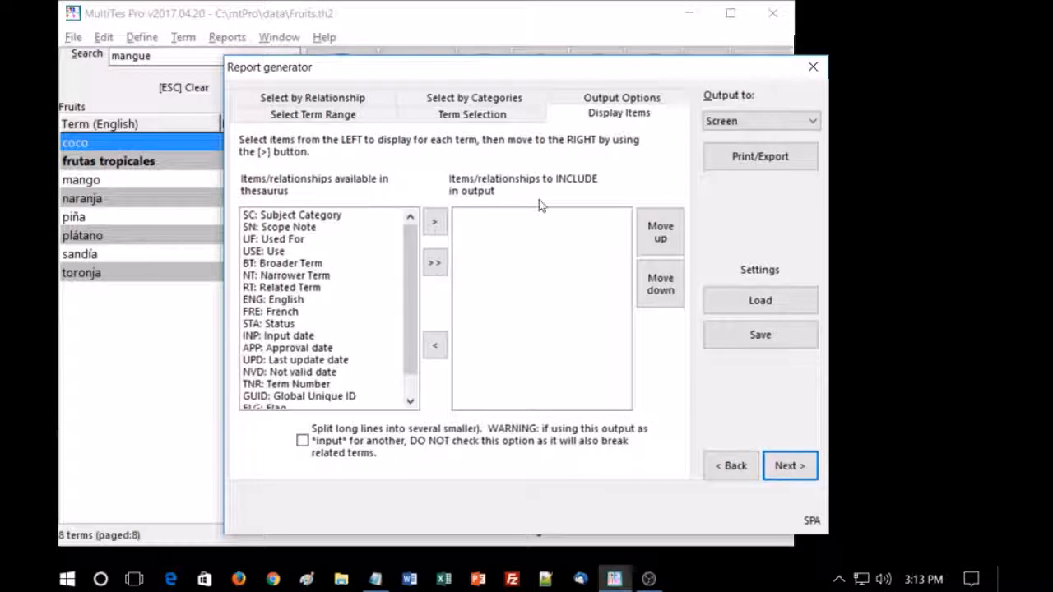
double_click(297, 265)
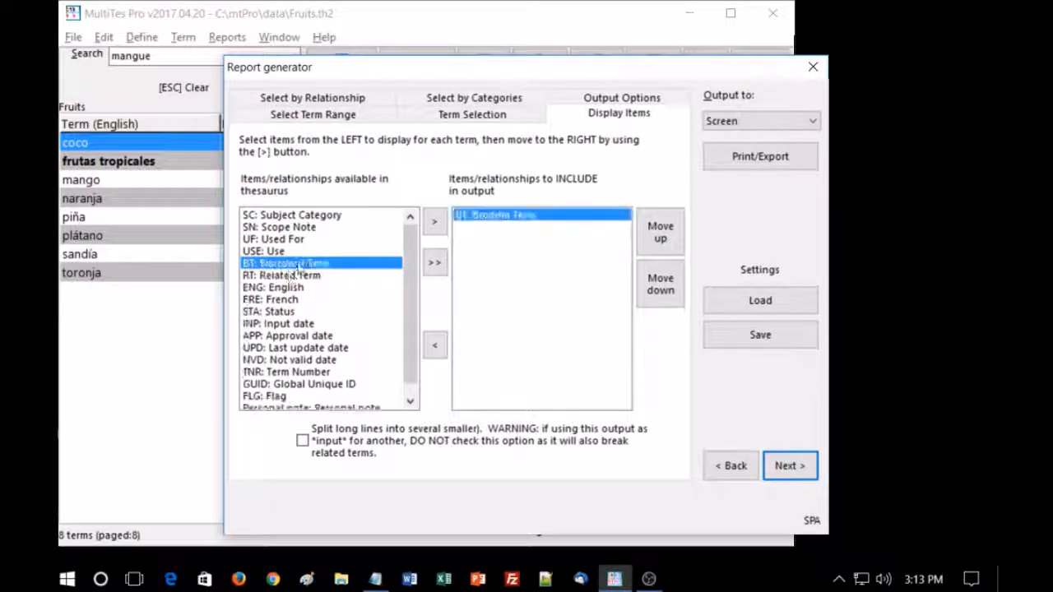
double_click(296, 265)
double_click(286, 279)
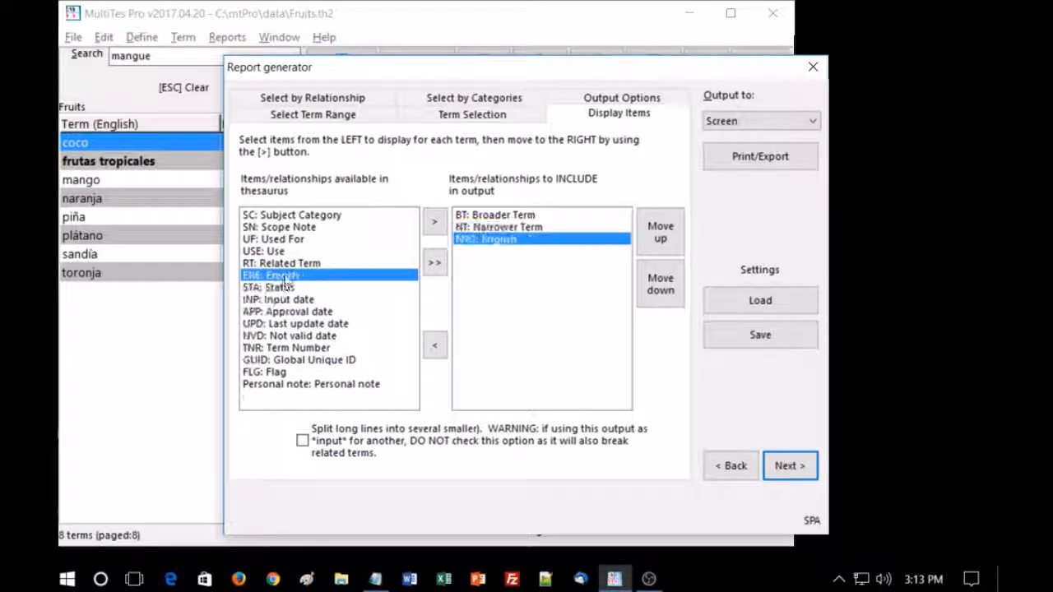
double_click(286, 280)
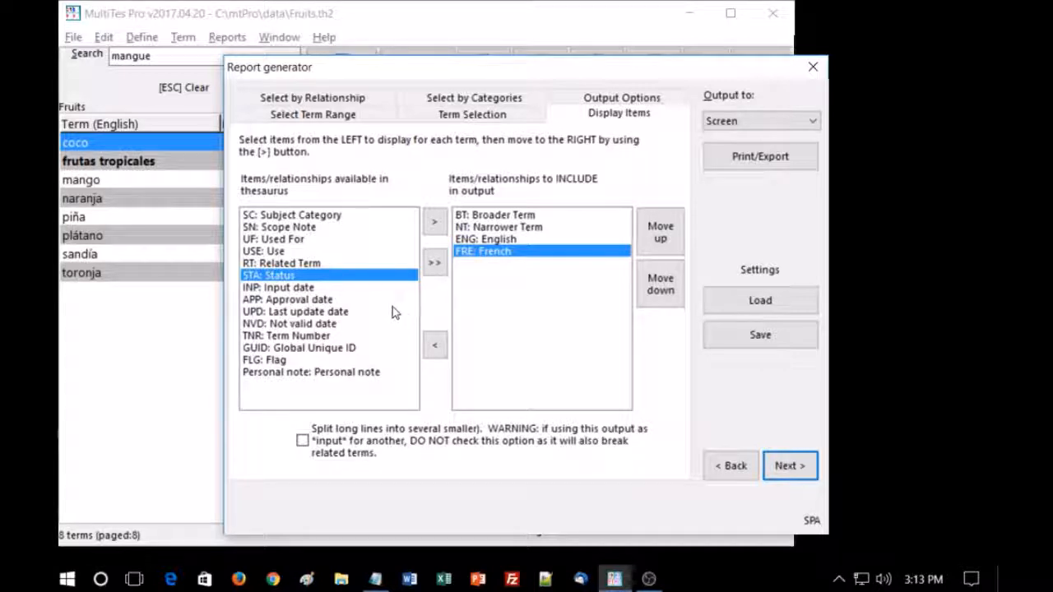
- Output the Spanish report to the screen, review its term entries, and close the report and the Report generator
click(763, 157)
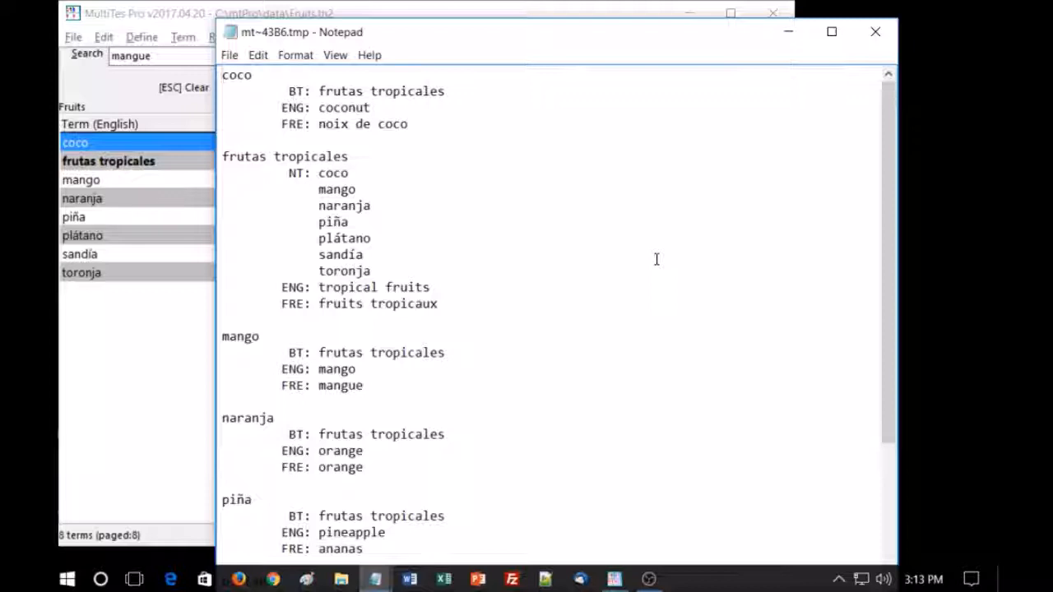
scroll(656, 258, down, 5)
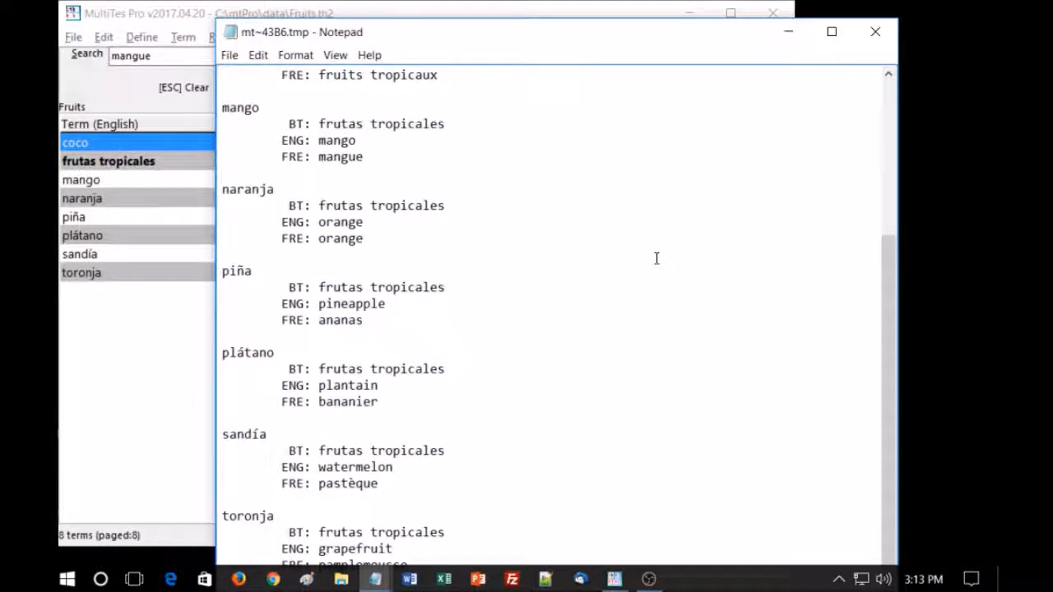
scroll(657, 259, up, 5)
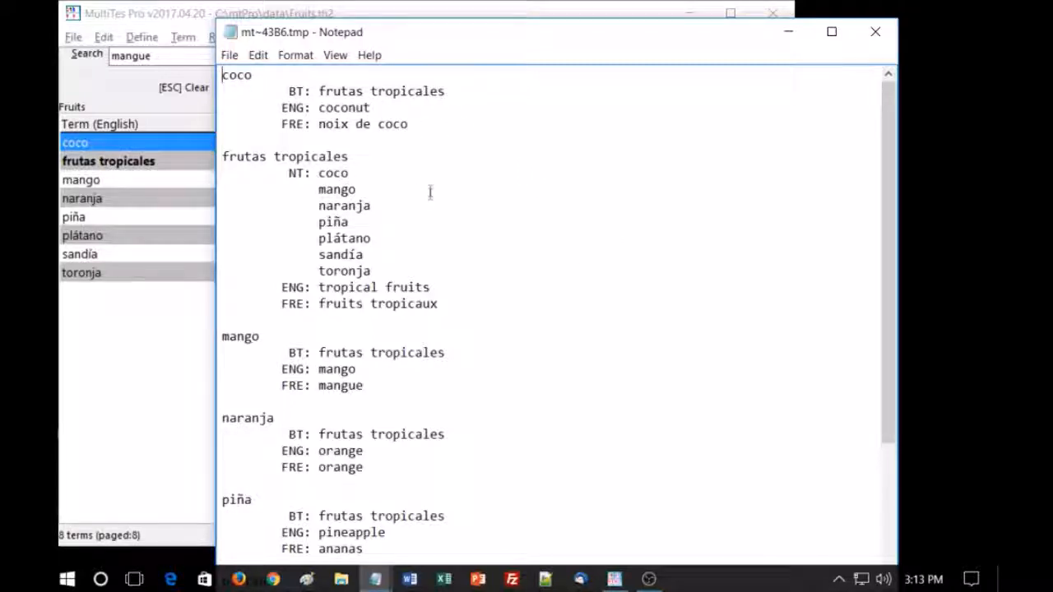
scroll(535, 250, down, 5)
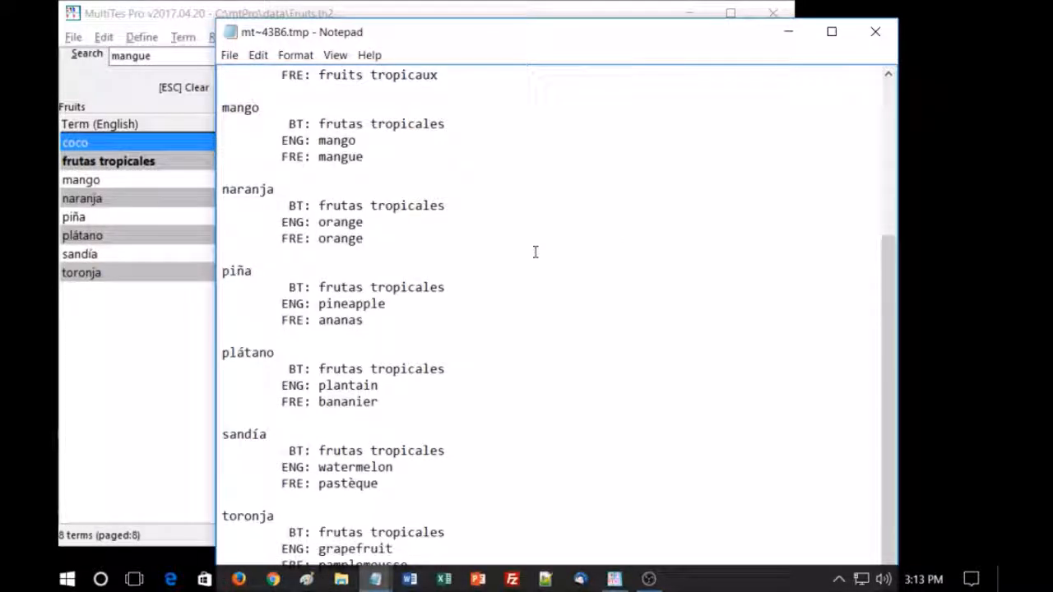
click(875, 31)
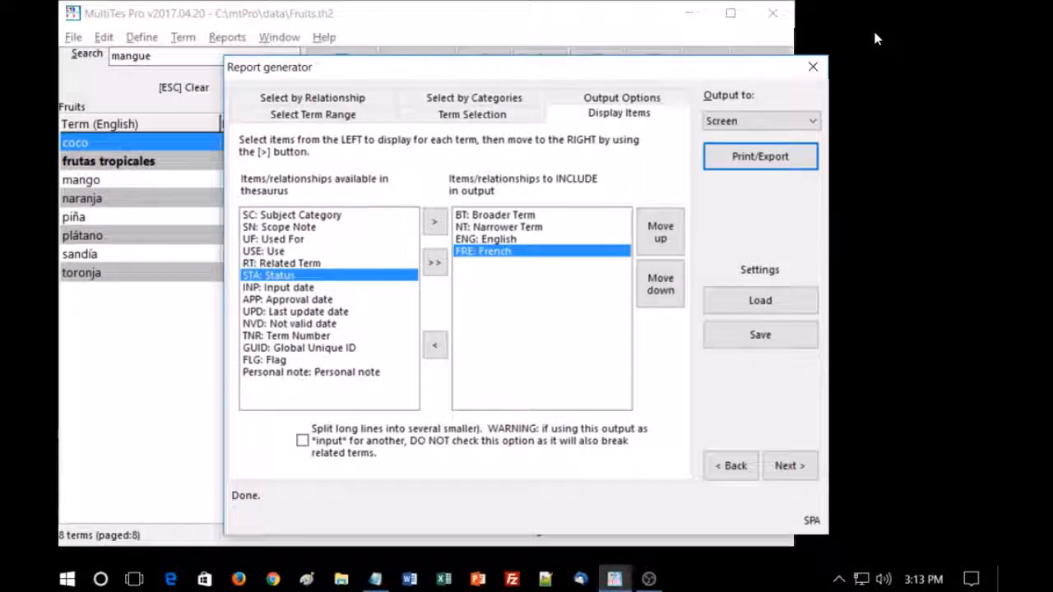
click(814, 68)
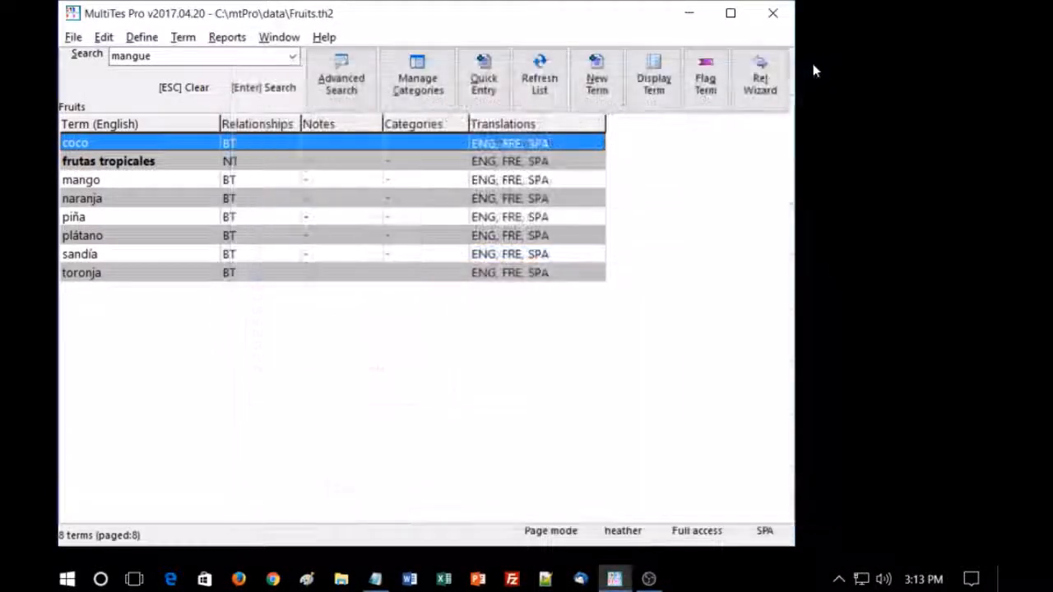
- Change the thesaurus's active language from Spanish to French (FRE)
click(142, 37)
click(148, 93)
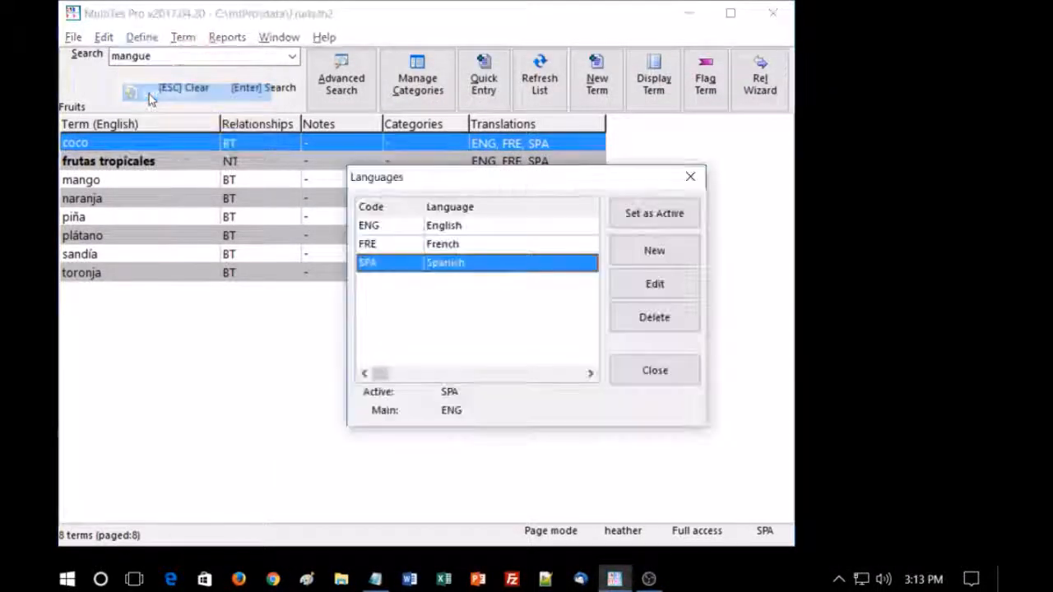
click(427, 245)
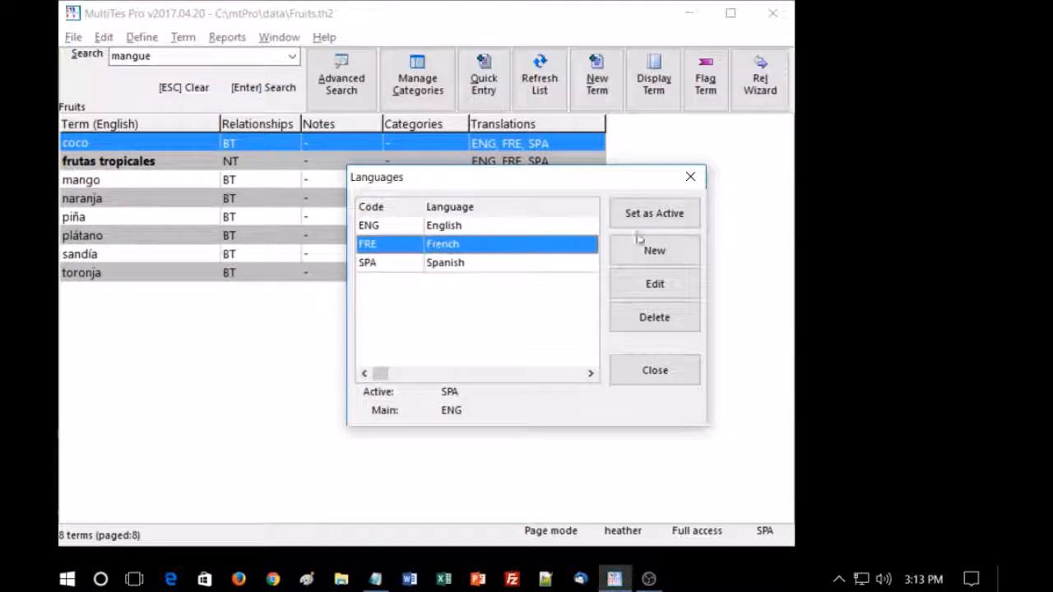
click(652, 214)
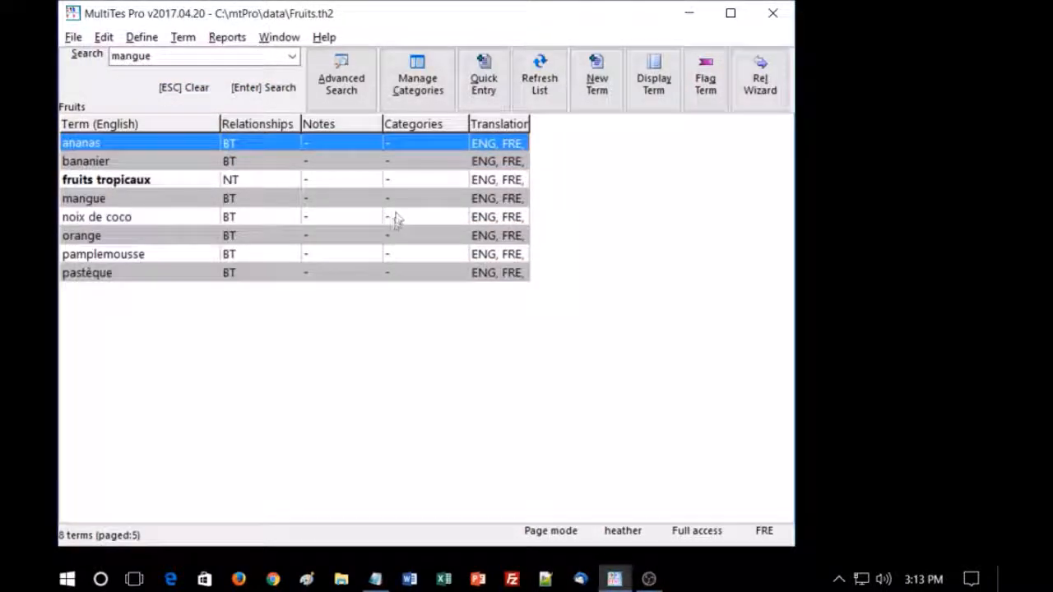
- Set up a Report generator report of the French terms that includes Broader Term, Narrower Term, English and Spanish
click(227, 37)
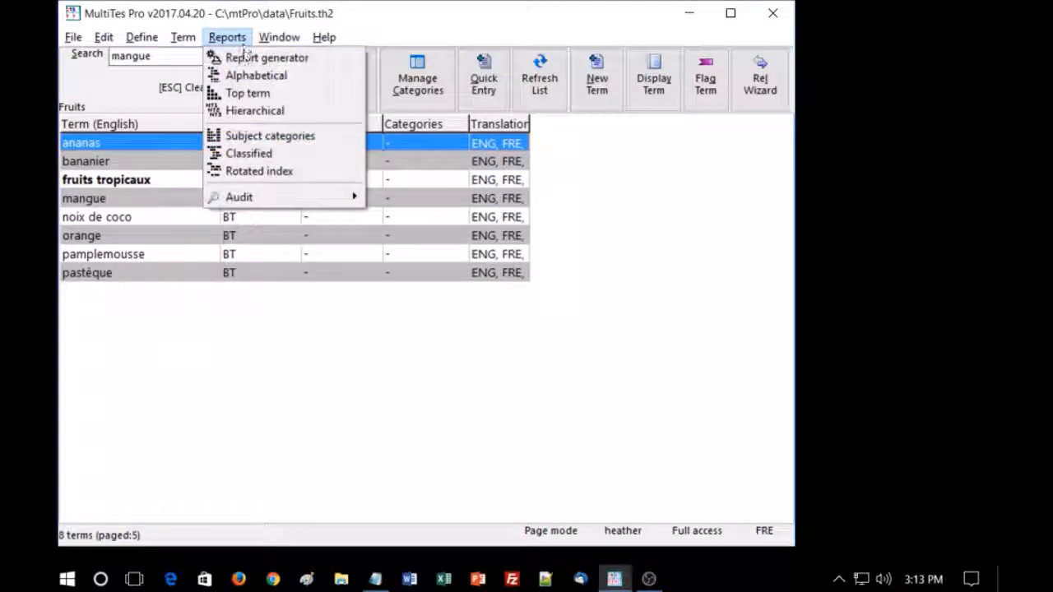
click(249, 58)
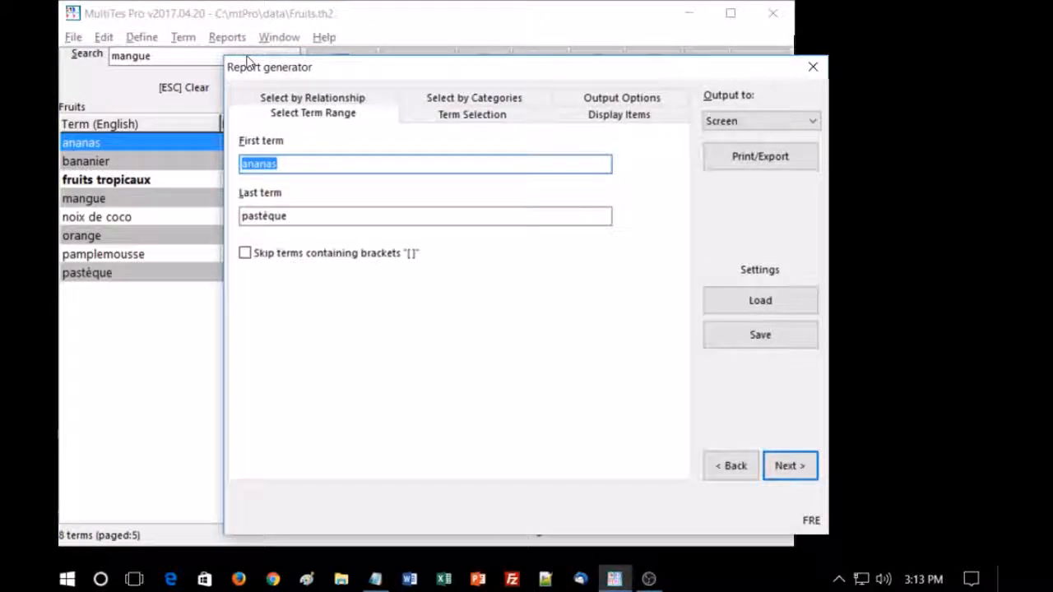
click(609, 116)
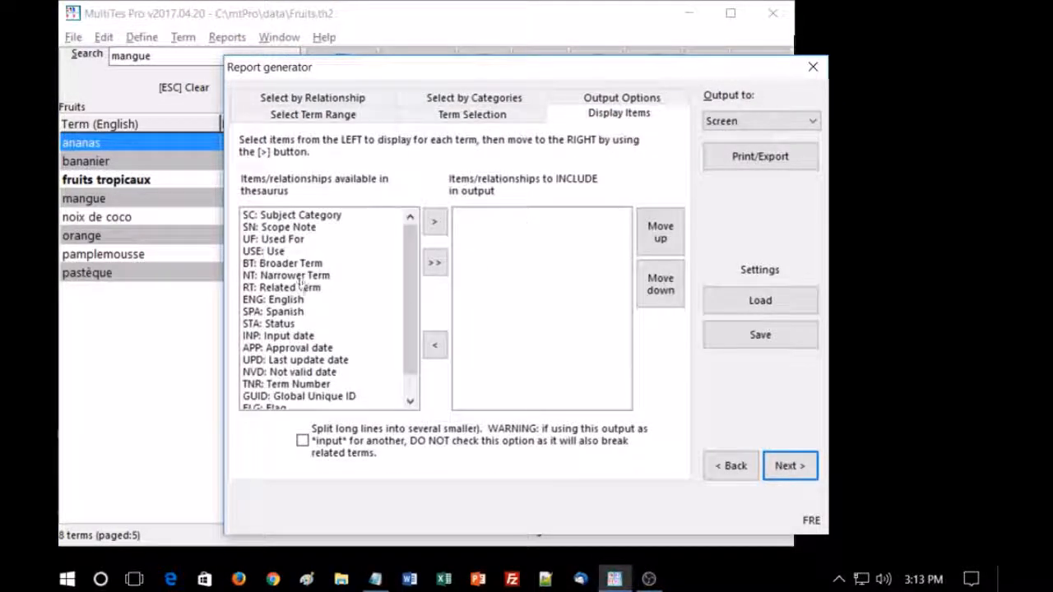
double_click(297, 264)
double_click(295, 263)
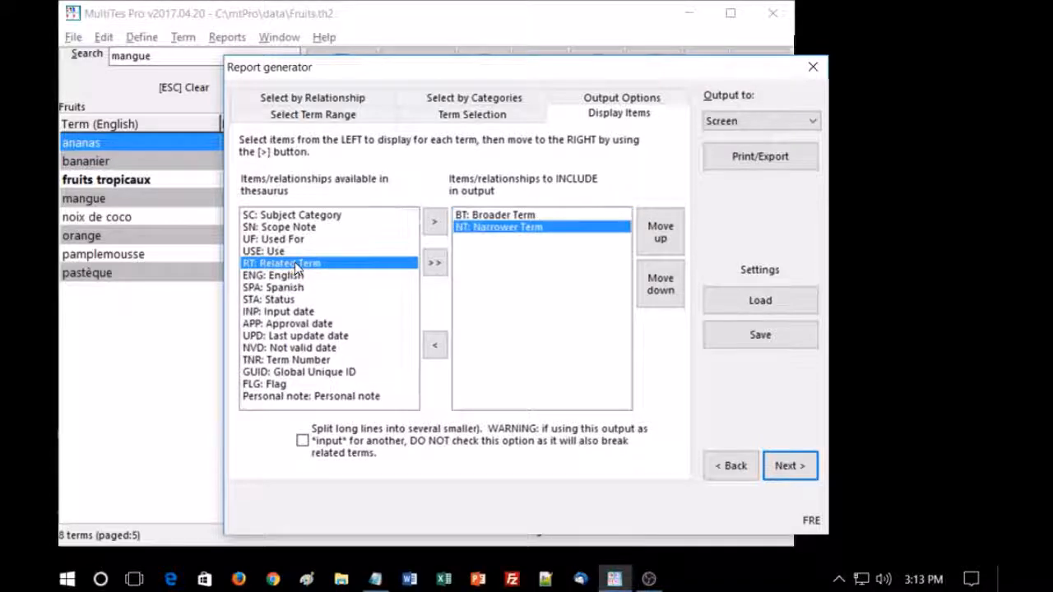
double_click(292, 278)
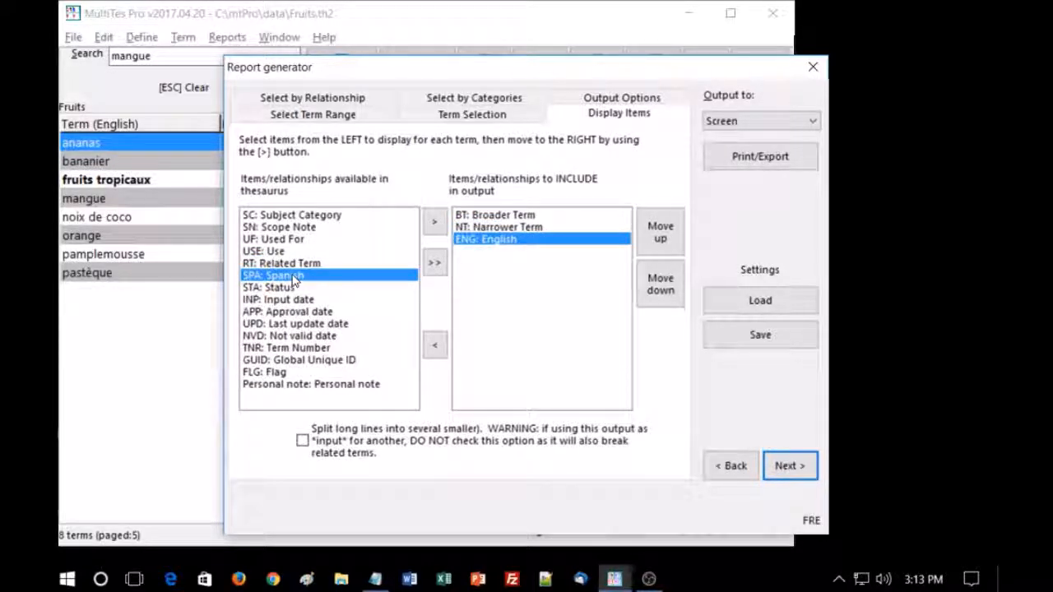
double_click(292, 276)
- Output the French report to the screen, review its term entries, and close the report and the Report generator
click(765, 157)
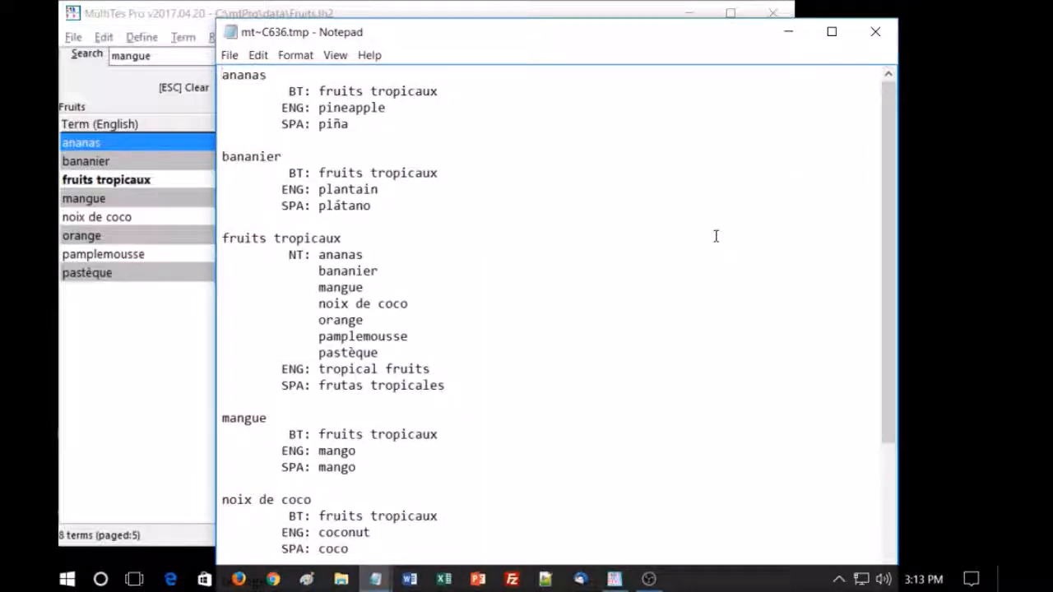
scroll(716, 236, down, 3)
scroll(715, 236, down, 2)
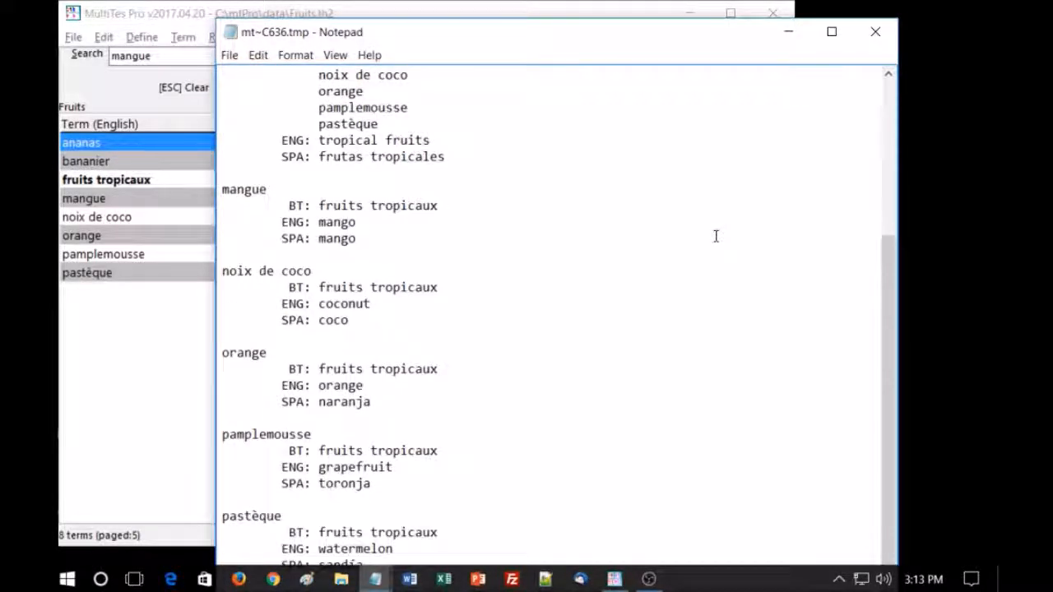
scroll(716, 236, up, 5)
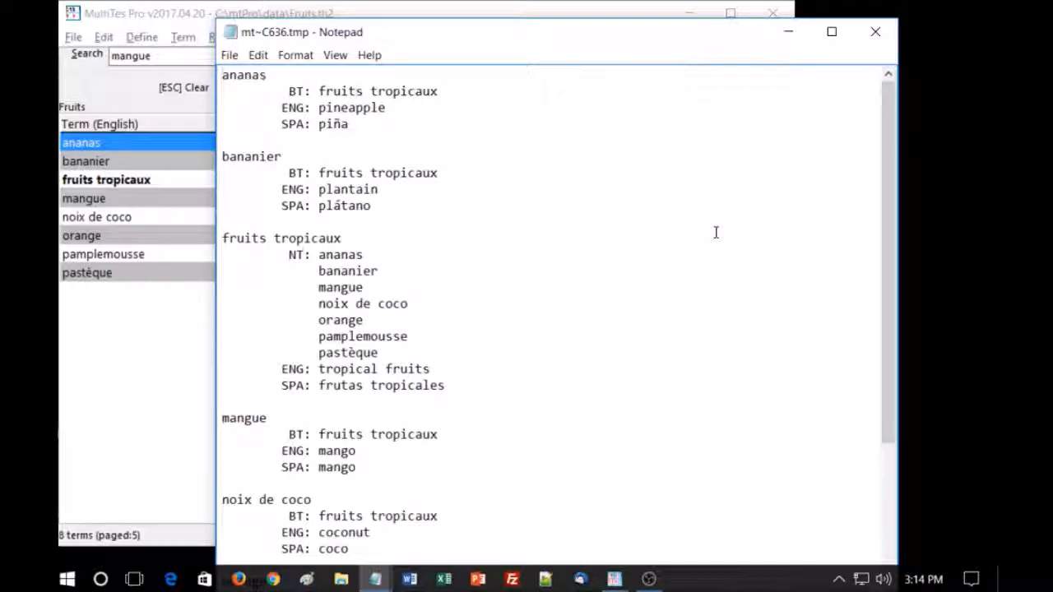
click(875, 32)
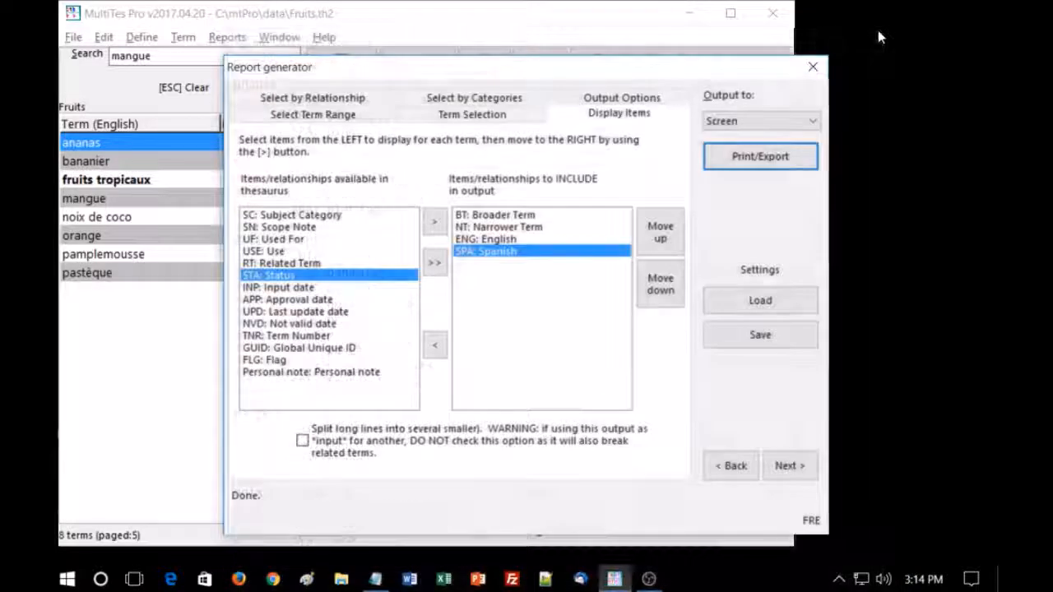
click(813, 66)
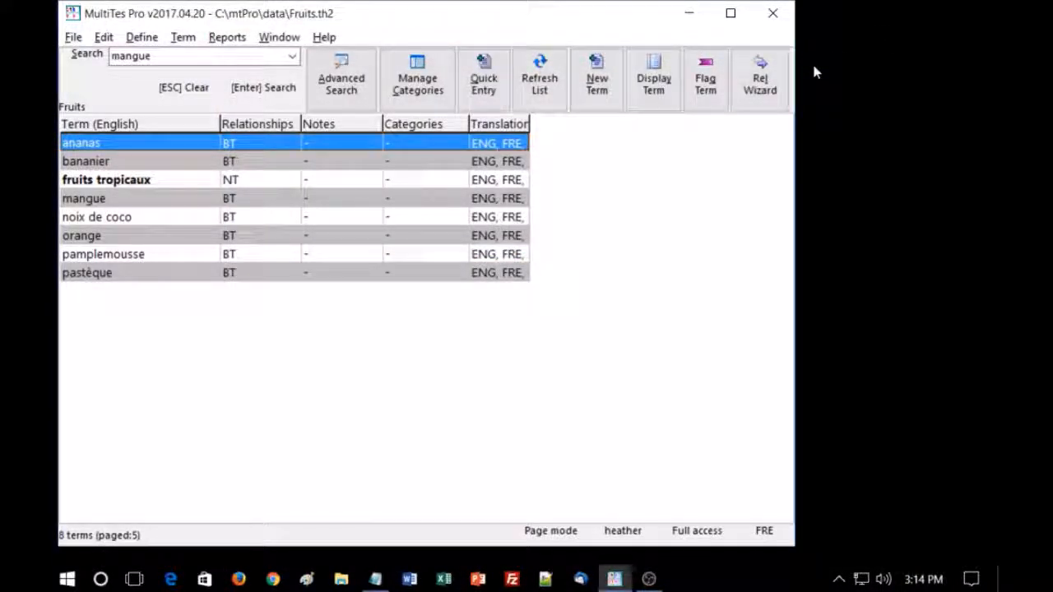